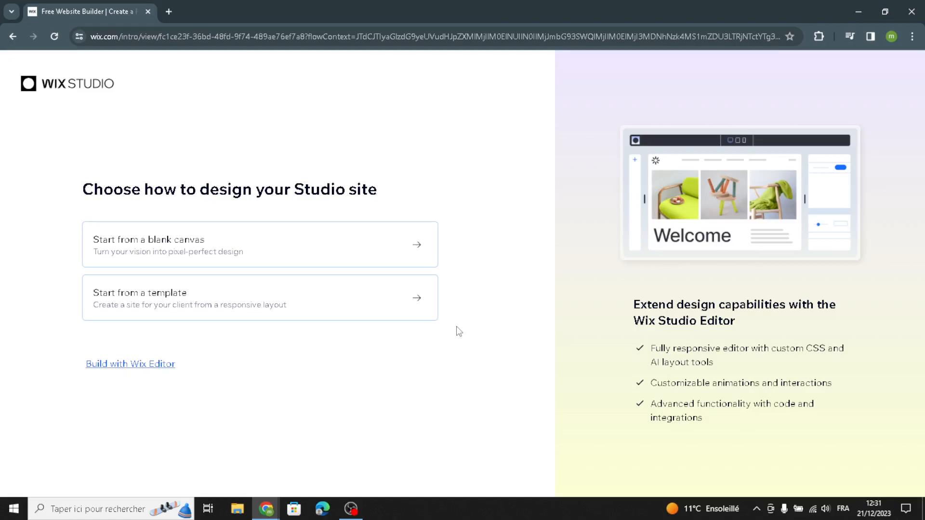
Choose to build with Wix Editor through the basic setup and search for the website type "party supplies store"
click(99, 367)
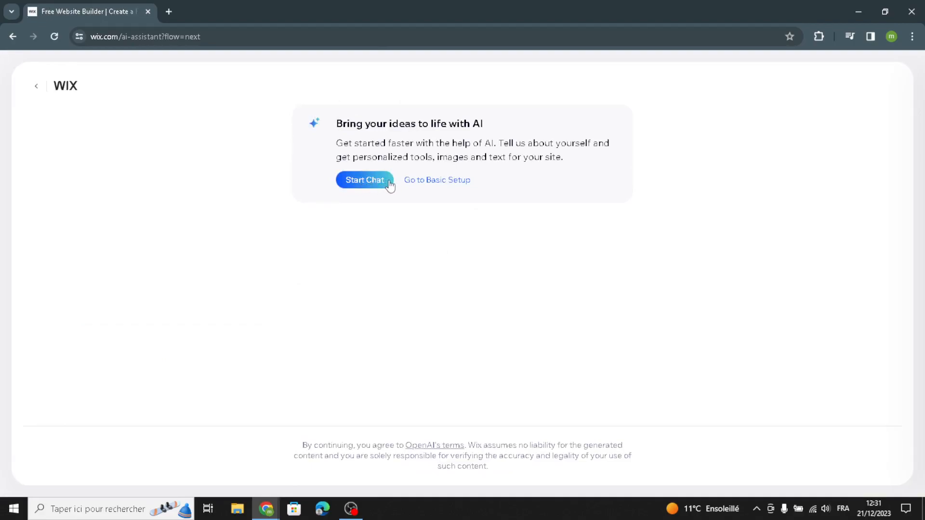
click(436, 182)
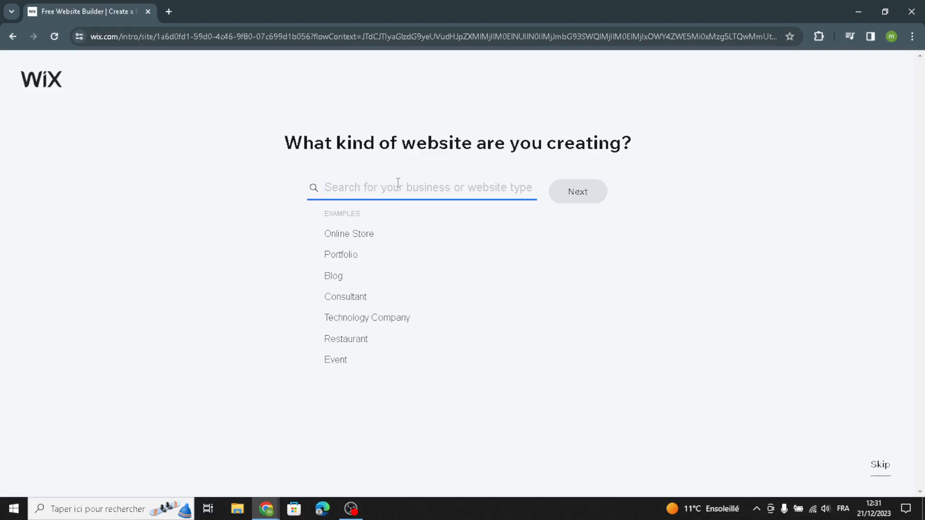
text(pa)
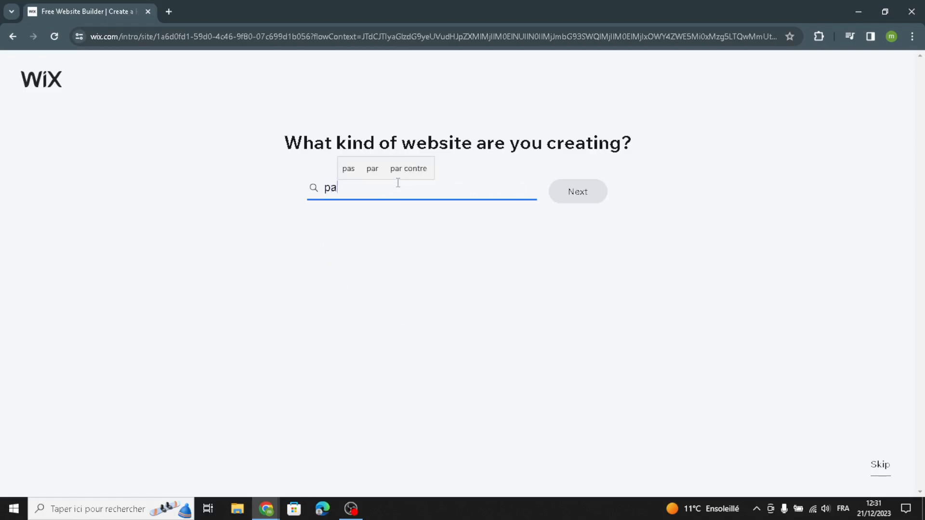
text(rty su)
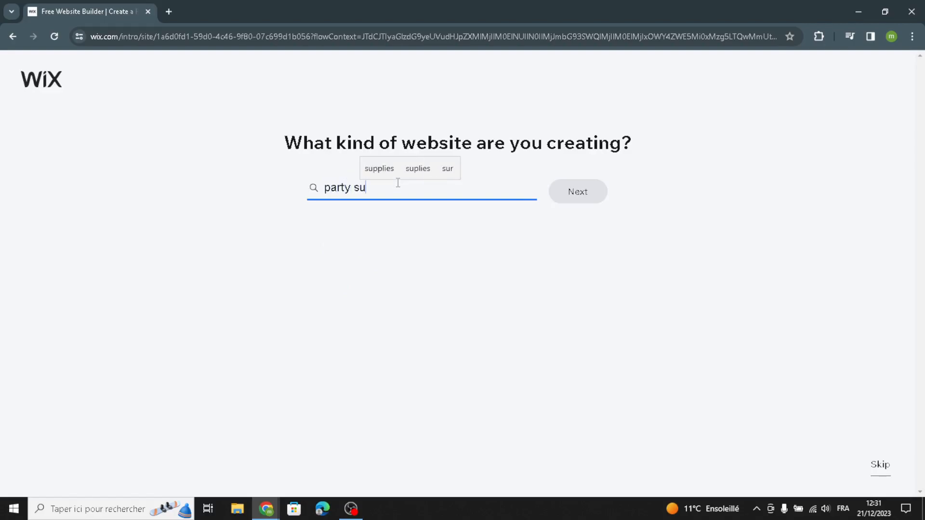
text(pp)
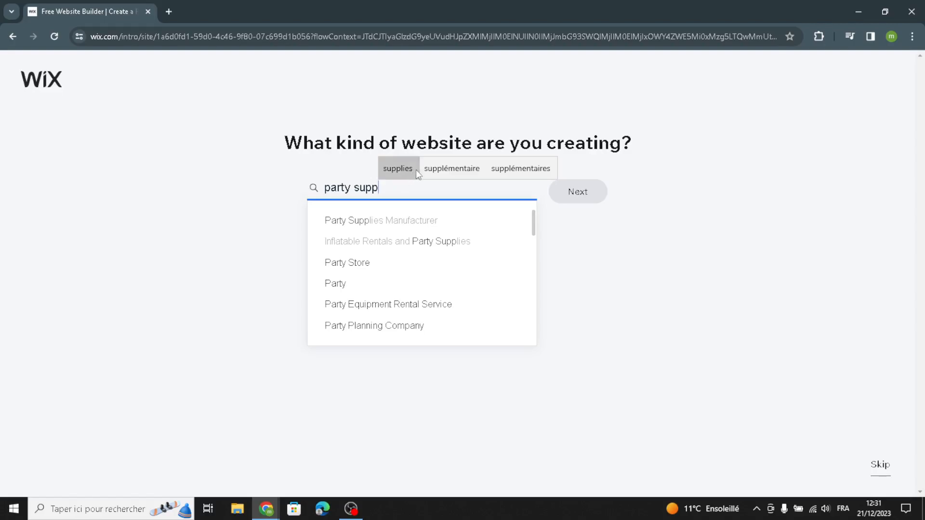
click(415, 170)
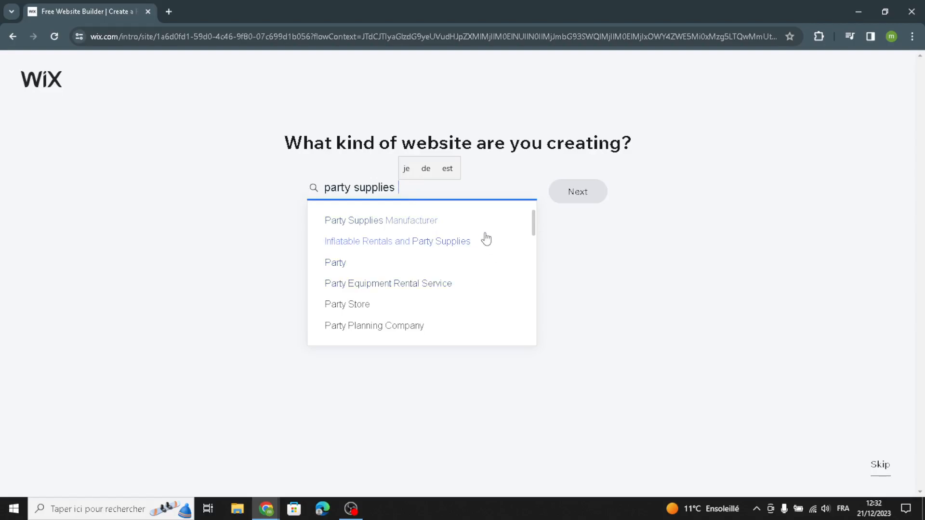
text(store)
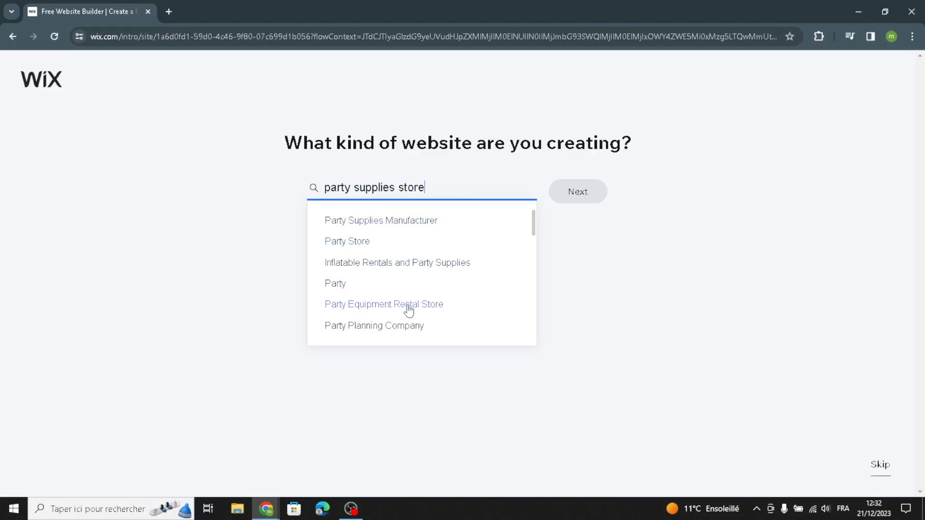
Choose Online Papercraft Store from the suggested website types and continue to the dashboard setup
scroll(410, 316, down, 3)
scroll(390, 321, down, 3)
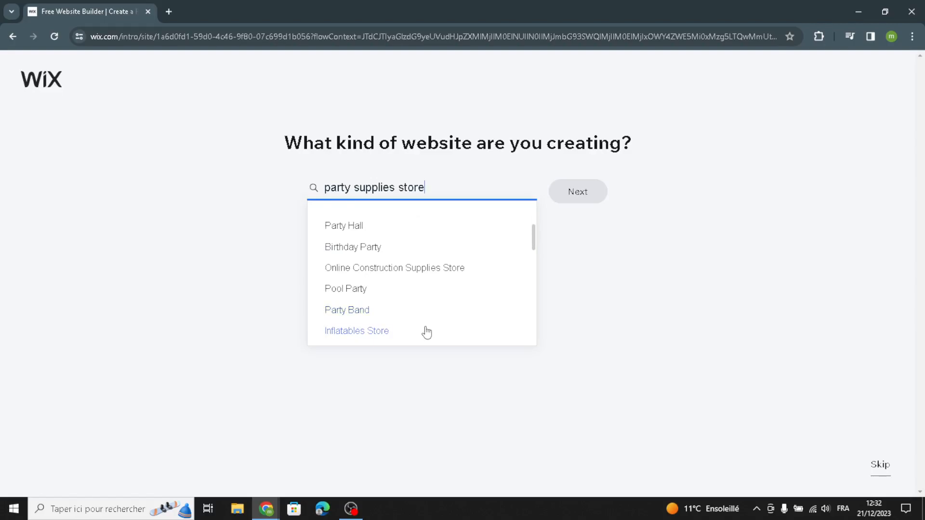
scroll(426, 325, down, 1)
scroll(426, 325, up, 1)
scroll(416, 311, down, 1)
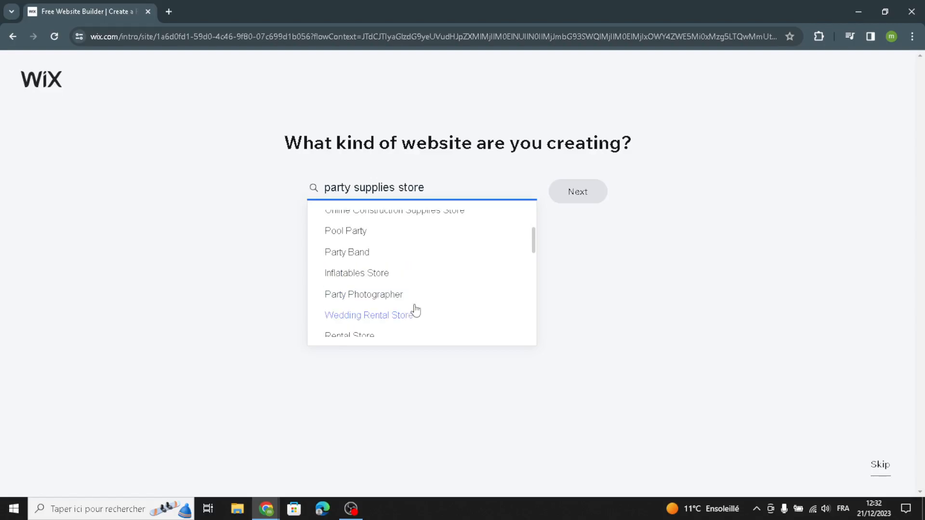
scroll(417, 335, down, 1)
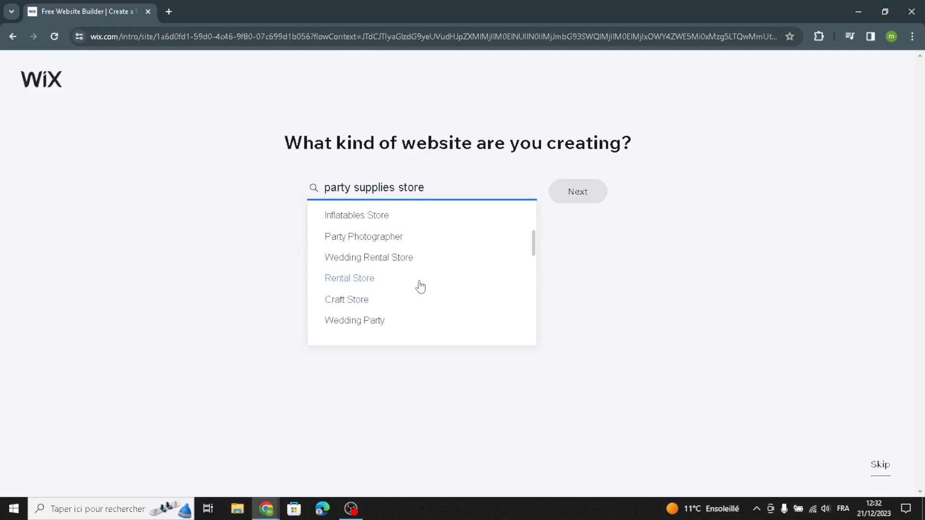
scroll(419, 324, down, 2)
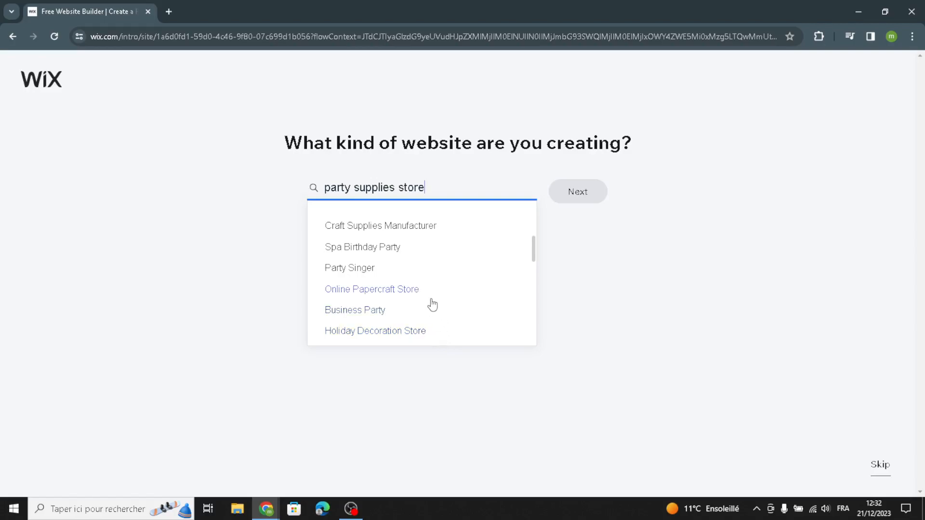
click(414, 291)
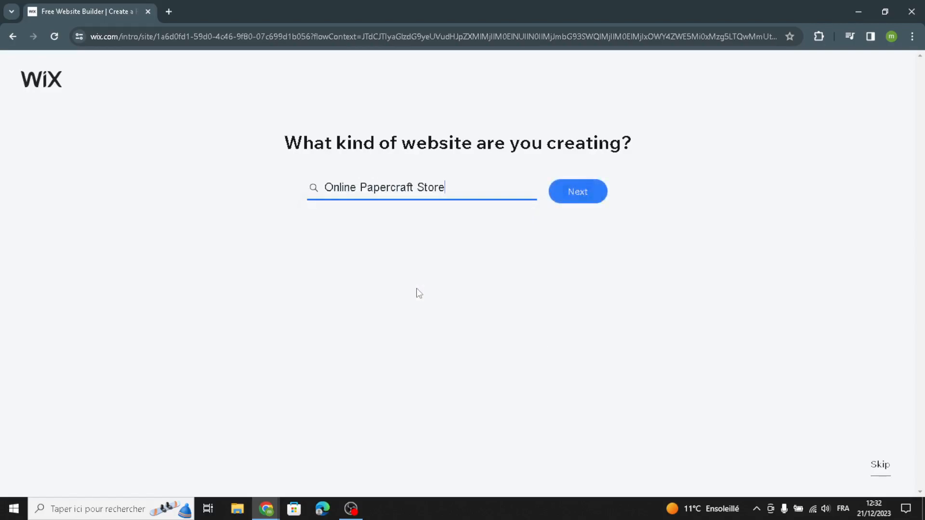
click(571, 190)
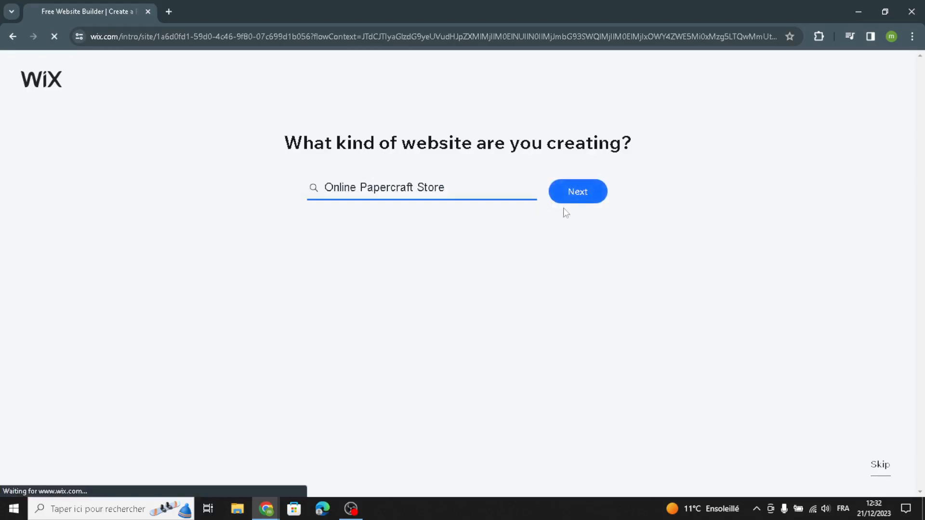
right_click(549, 208)
click(533, 231)
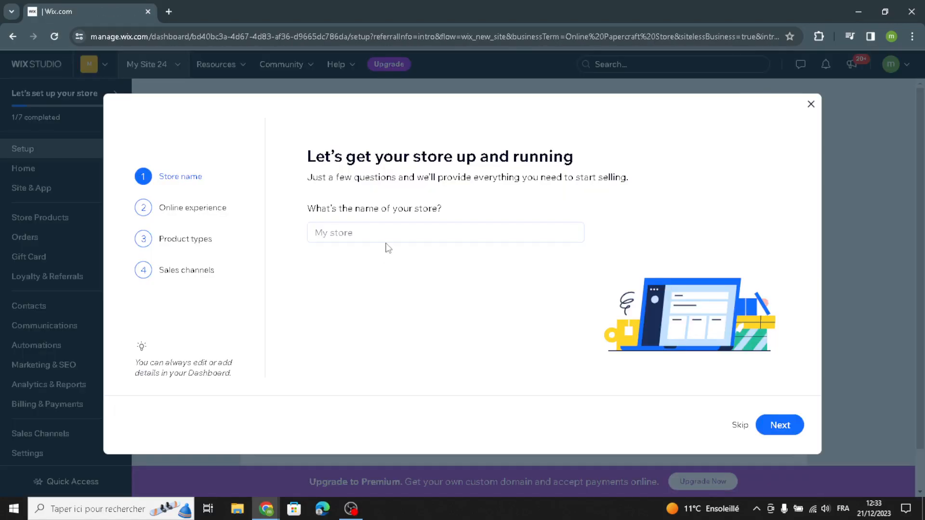
Name the store PartySpark and proceed to the online experience question
click(393, 236)
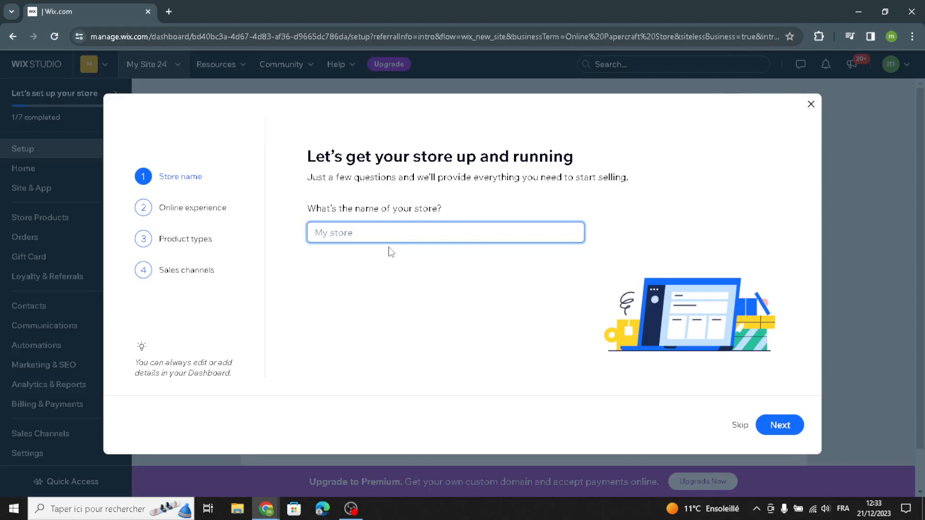
text(PartySpark)
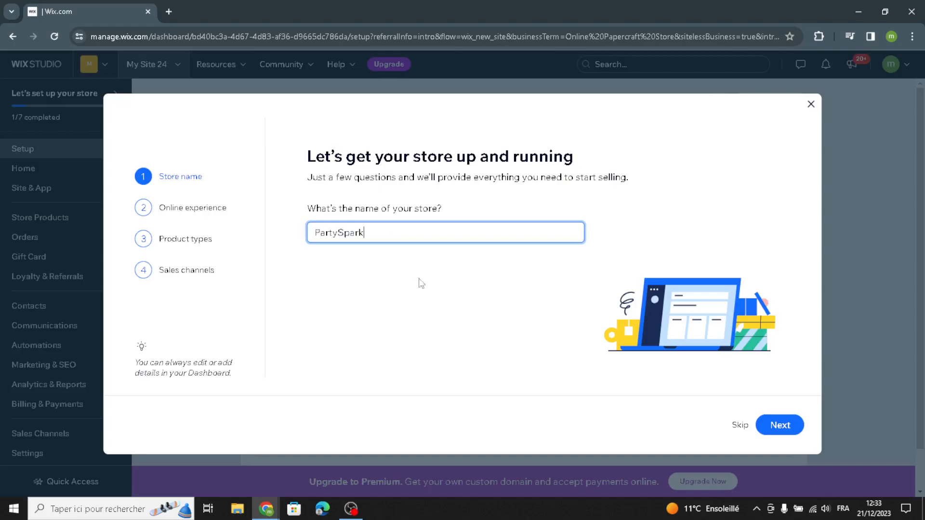
click(774, 427)
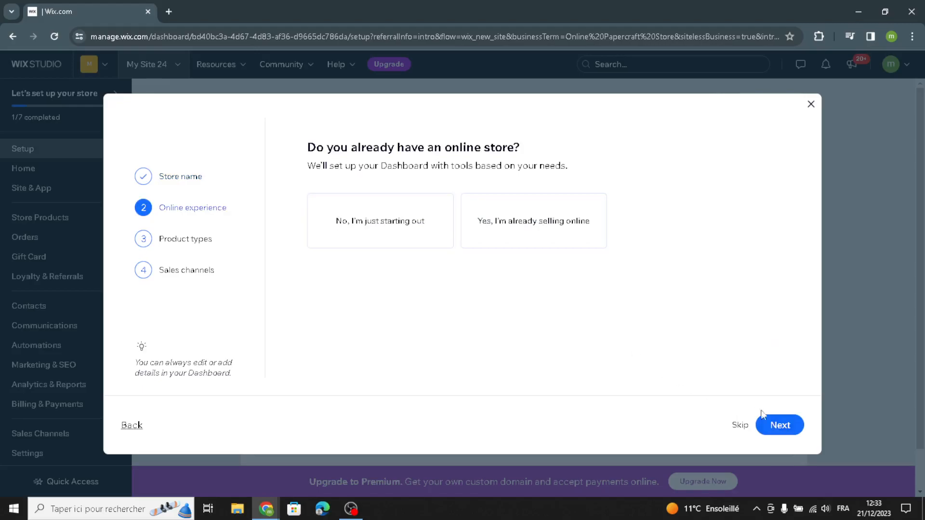
Leave the existing online store question unanswered and choose Physical products as the type of goods to sell
click(778, 426)
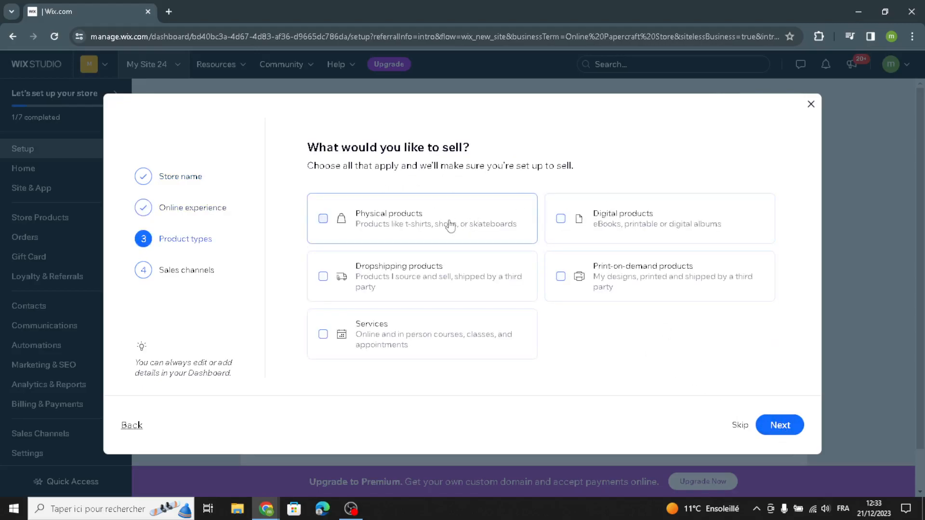
click(427, 225)
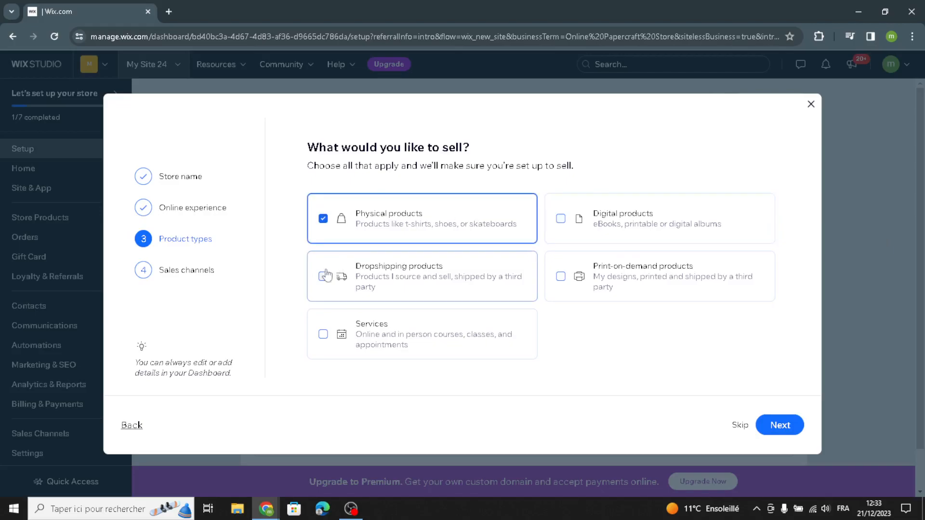
click(765, 425)
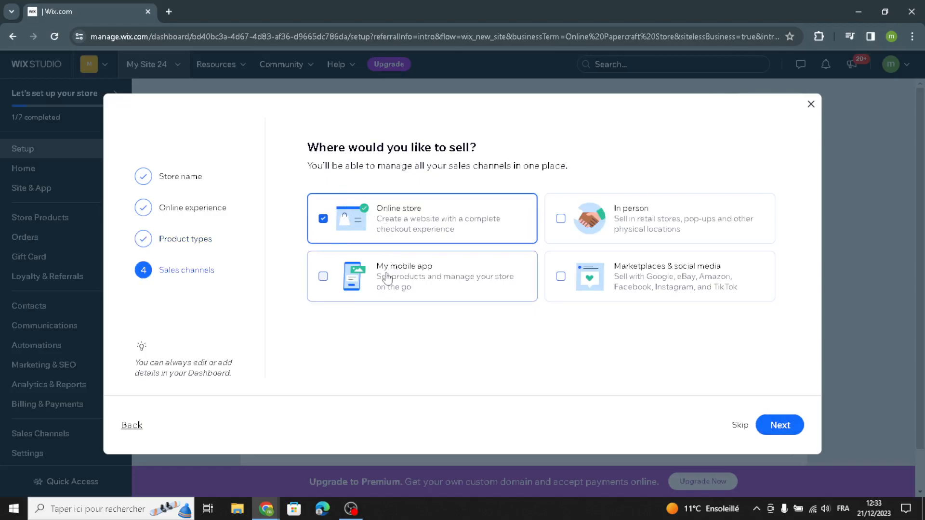
Add Marketplaces & social media and My mobile app as sales channels alongside the online store and finish the store questionnaire
click(622, 273)
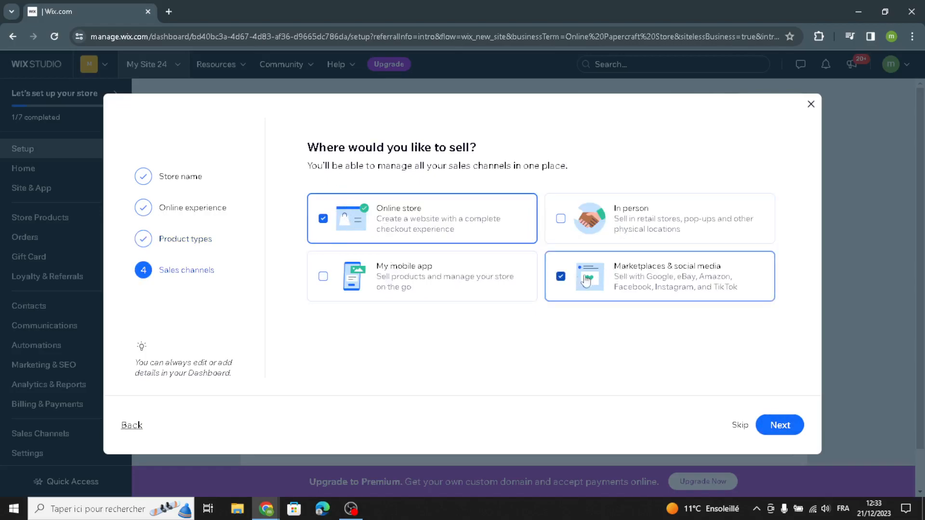
click(458, 298)
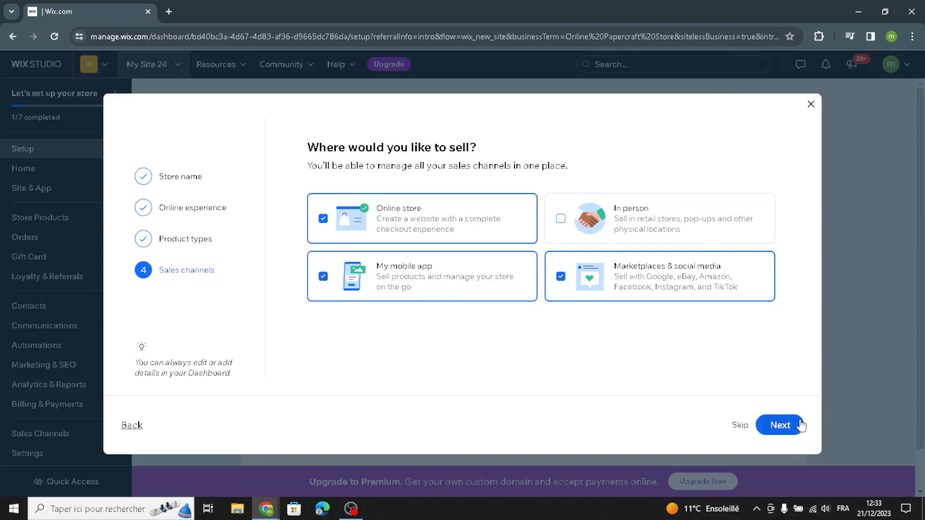
click(779, 424)
click(506, 282)
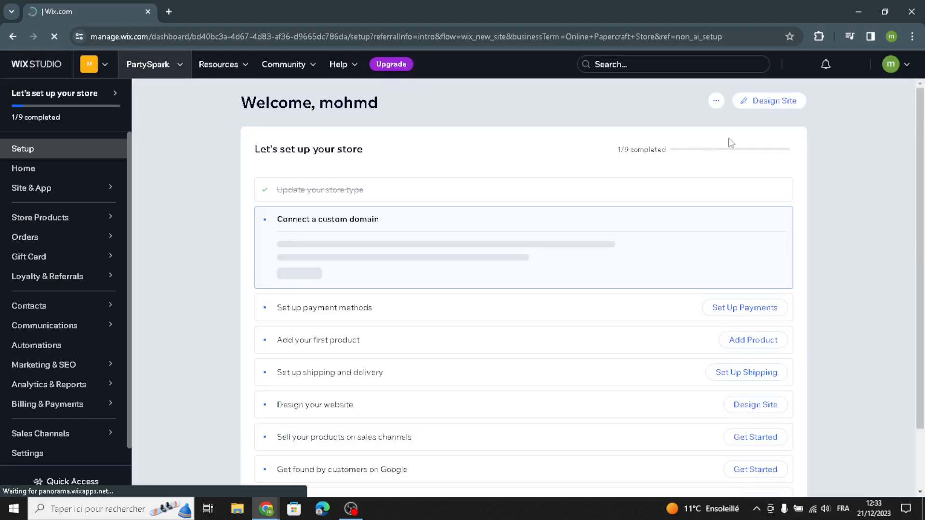
Start designing the site by letting Wix create it, and accept the prefilled business info
click(780, 102)
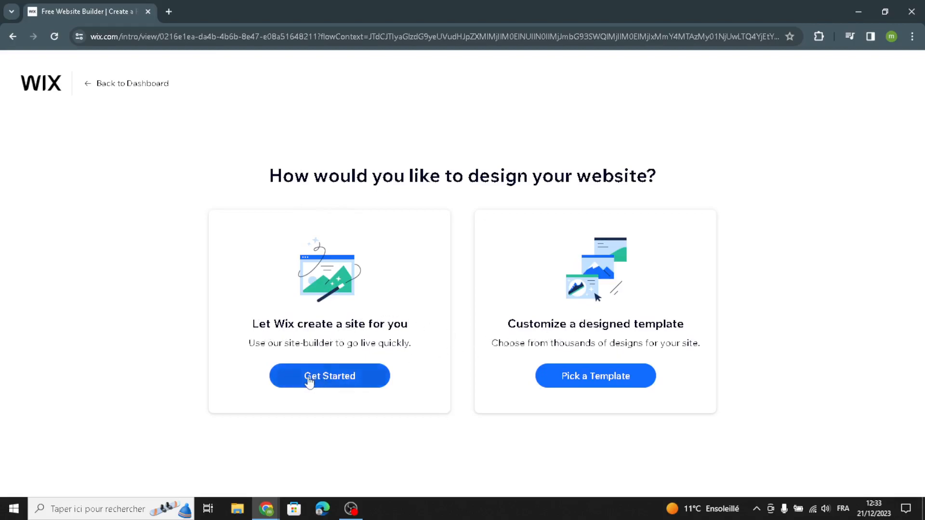
click(372, 387)
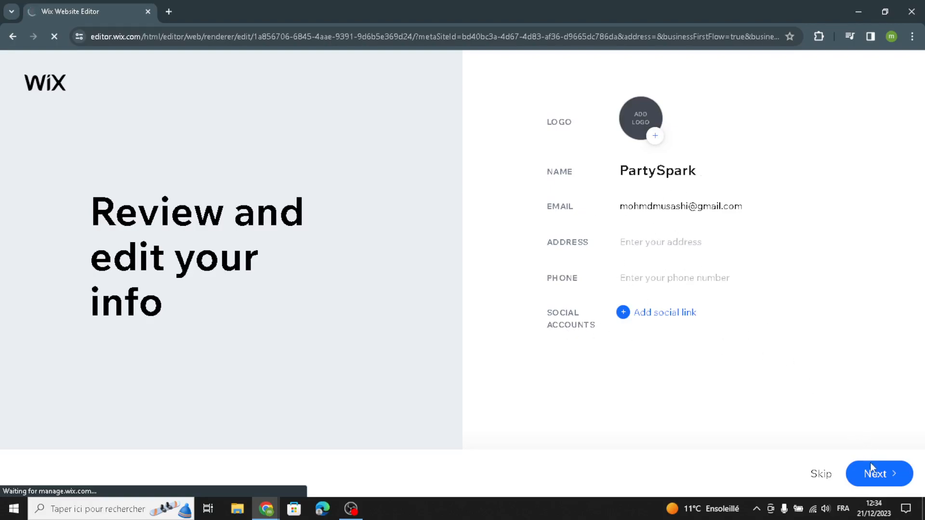
click(882, 476)
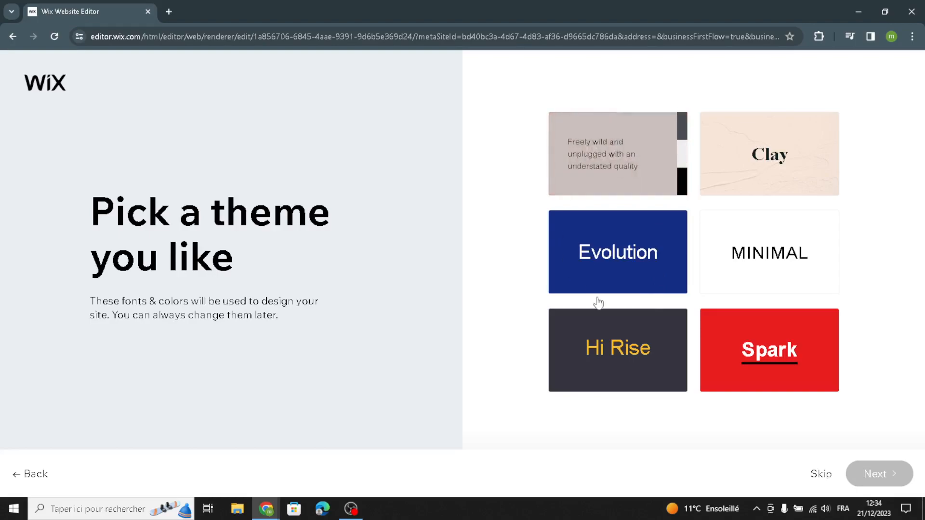
Pick the Spark theme for the site's fonts and colors and continue
click(754, 190)
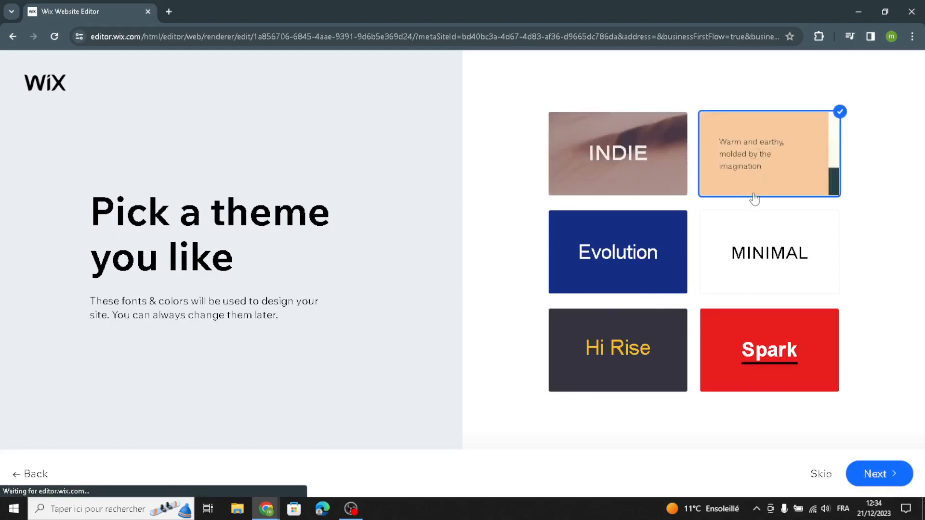
click(838, 332)
click(874, 475)
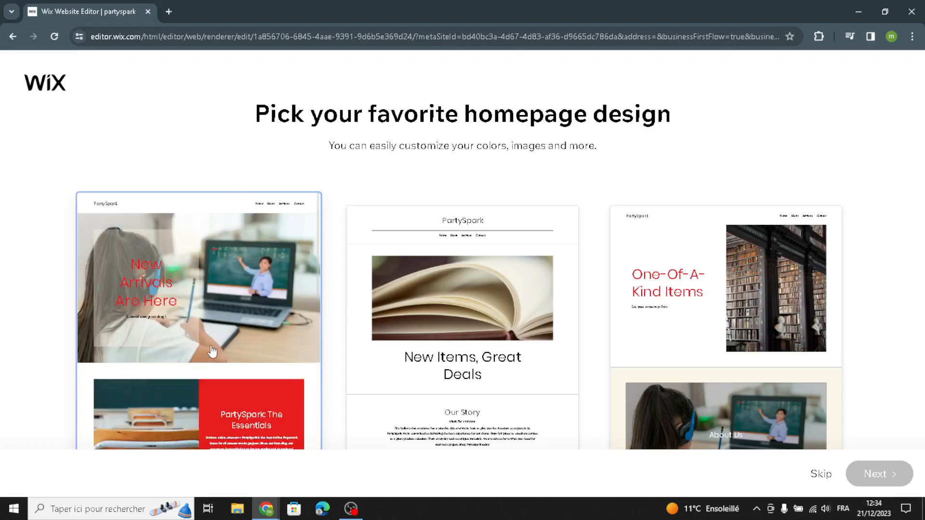
Choose the "New Arrivals Are Here" homepage design and continue without adding any of the suggested pages
click(212, 352)
click(889, 483)
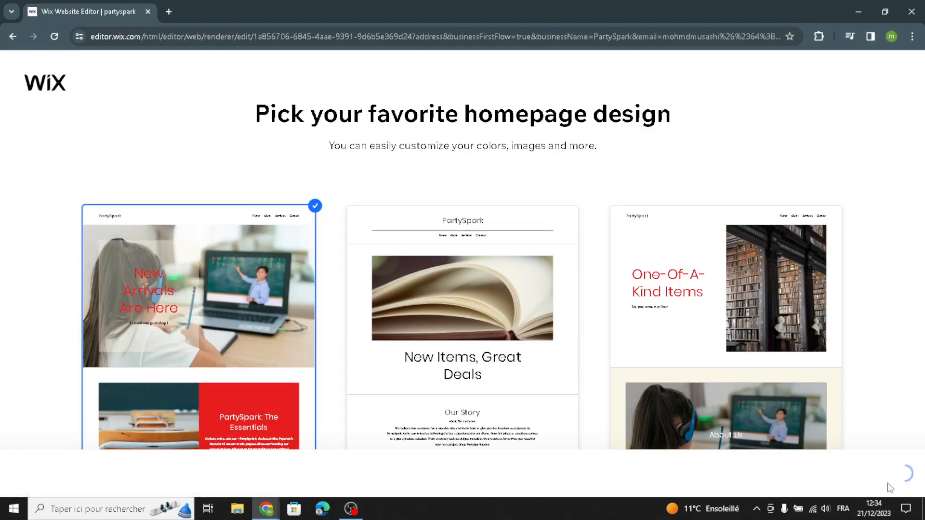
scroll(520, 436, down, 3)
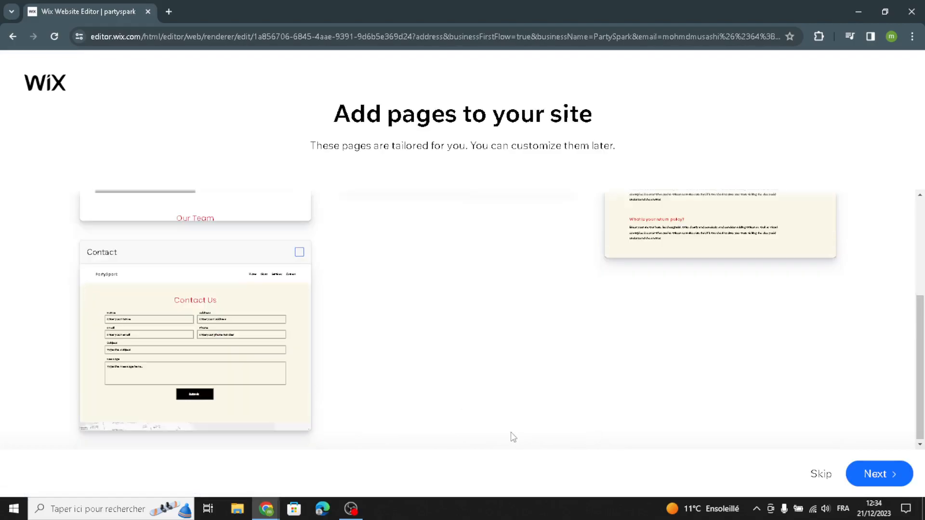
scroll(457, 403, up, 3)
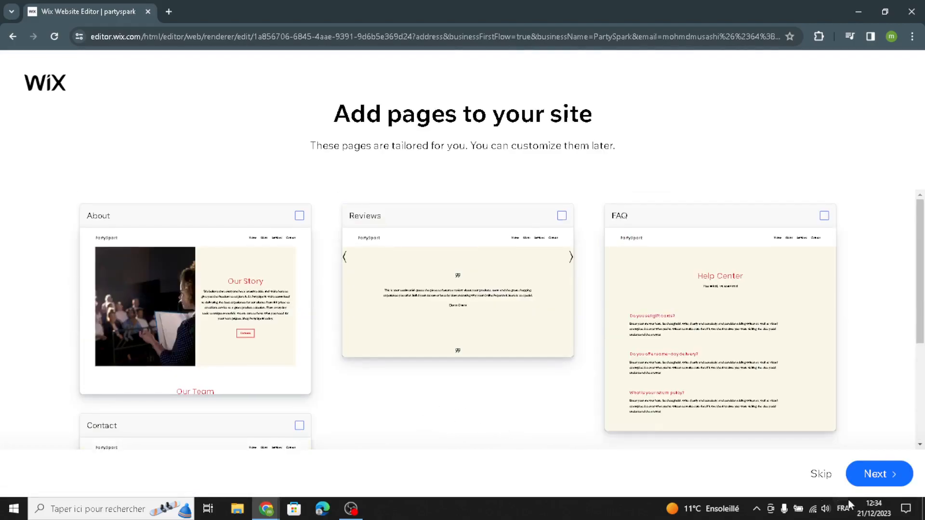
click(882, 473)
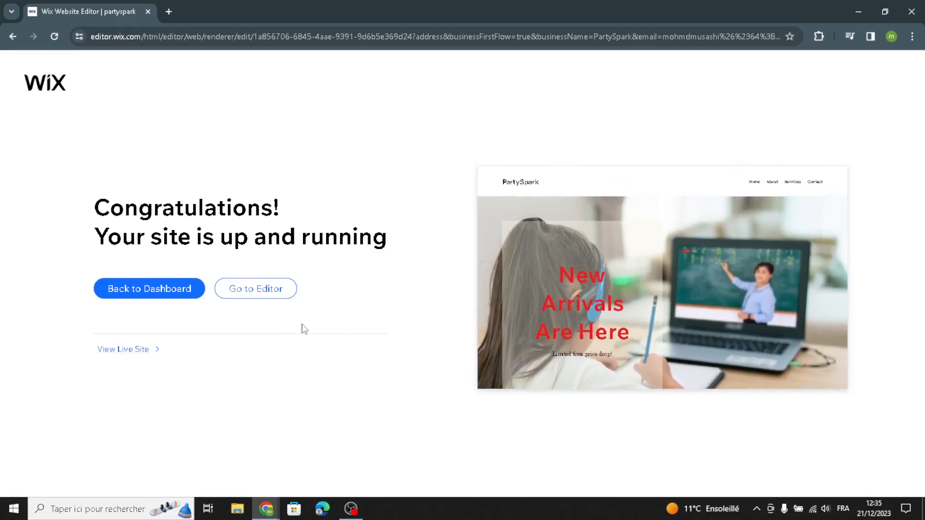
Open the new site in the editor and browse the text, text mask and image elements available to add
click(283, 291)
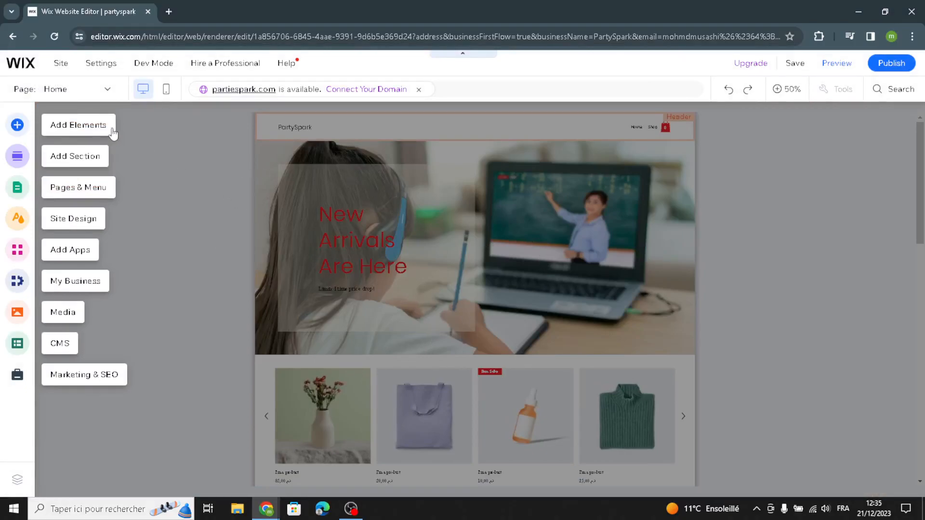
click(94, 133)
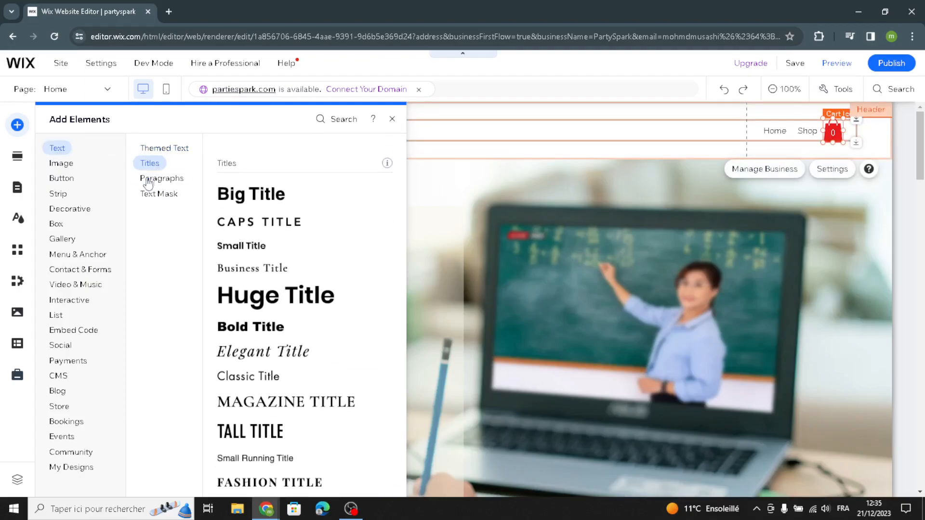
click(159, 196)
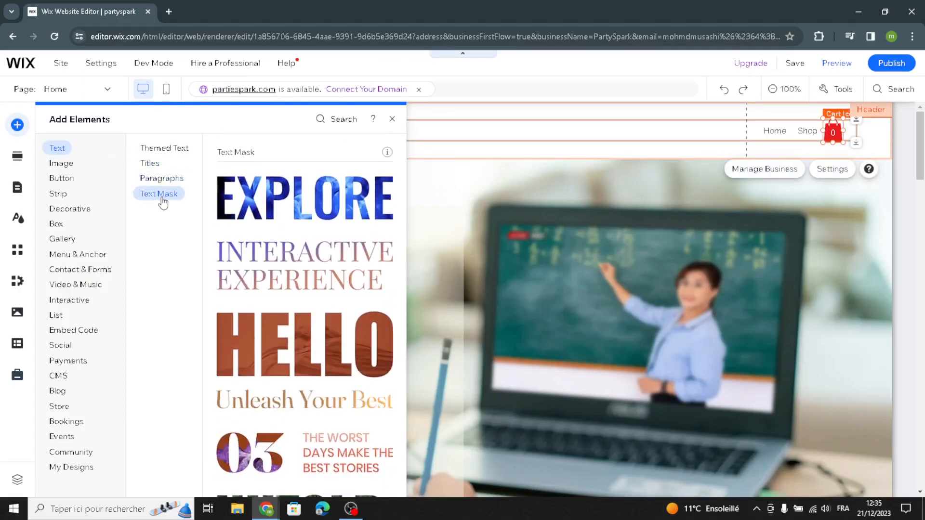
click(72, 165)
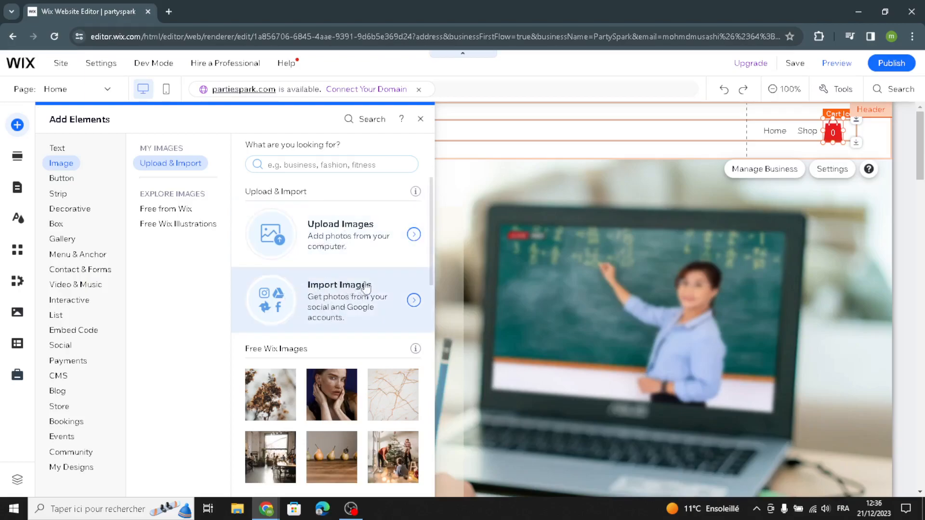
Examine the button styles and the decorative shapes and lines among the elements that can be added
click(72, 180)
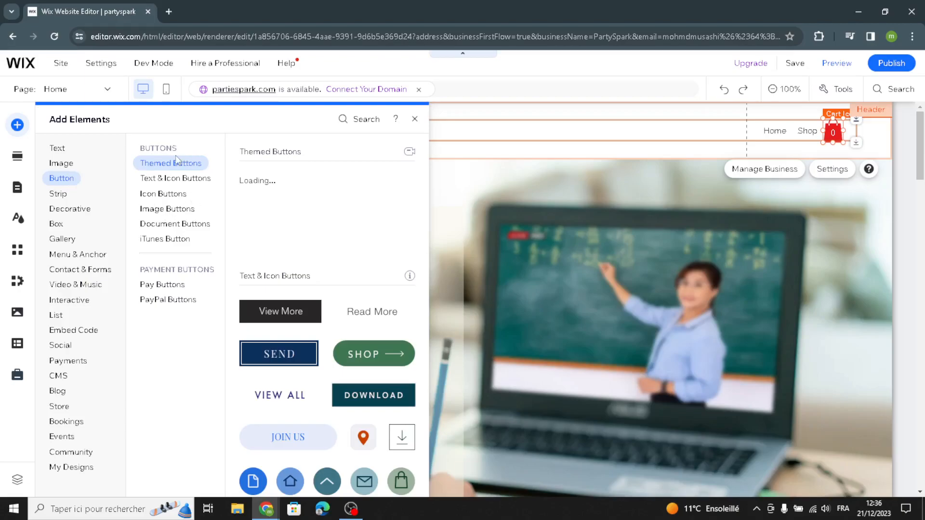
click(180, 182)
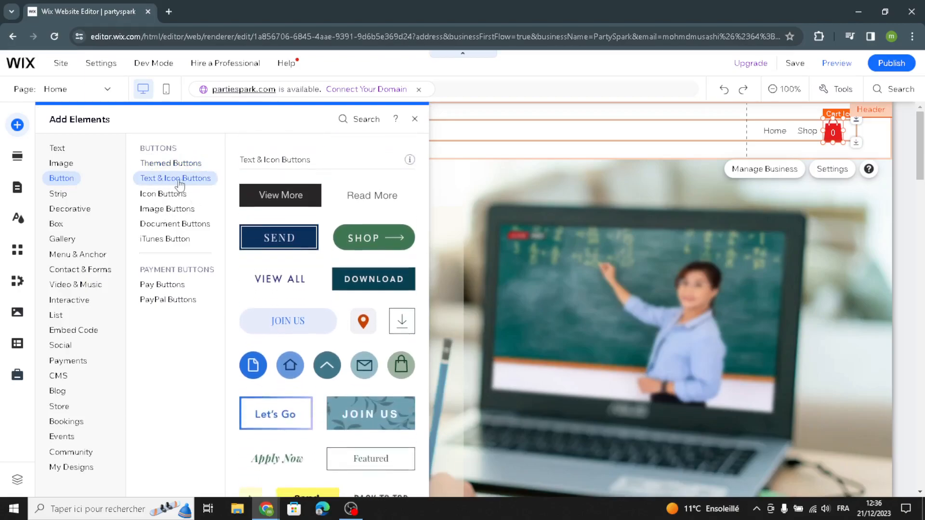
click(163, 194)
click(169, 164)
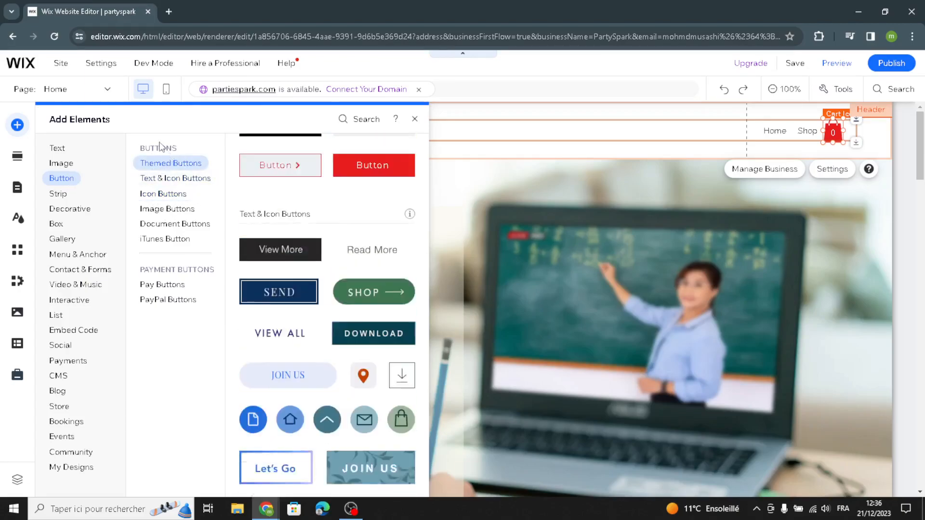
click(78, 210)
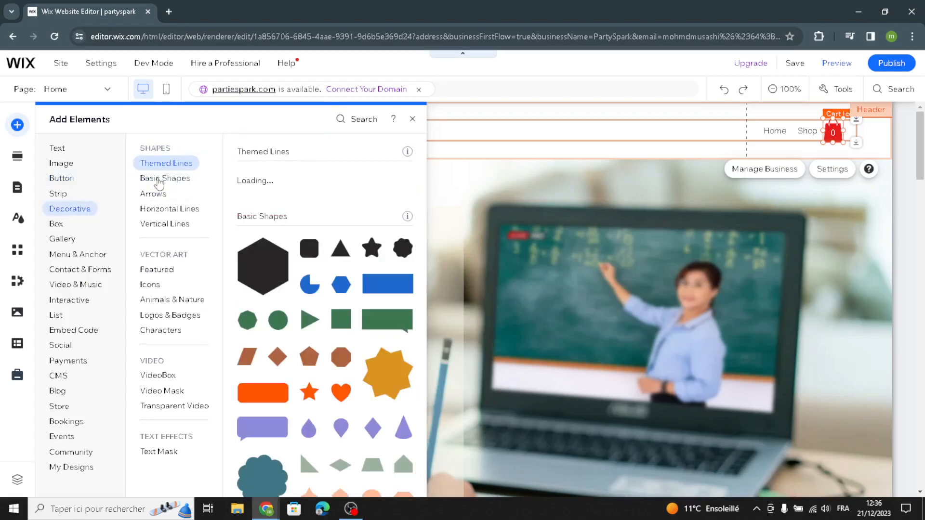
click(164, 178)
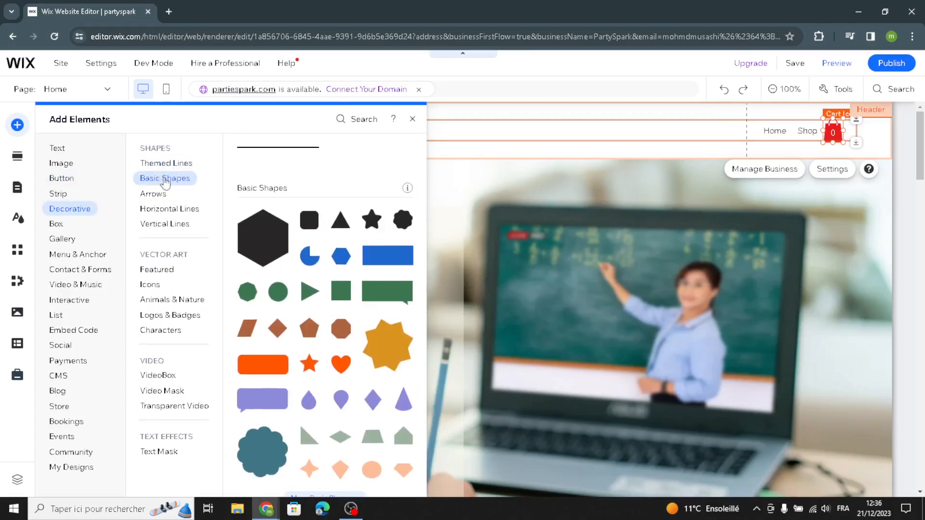
click(165, 209)
click(161, 225)
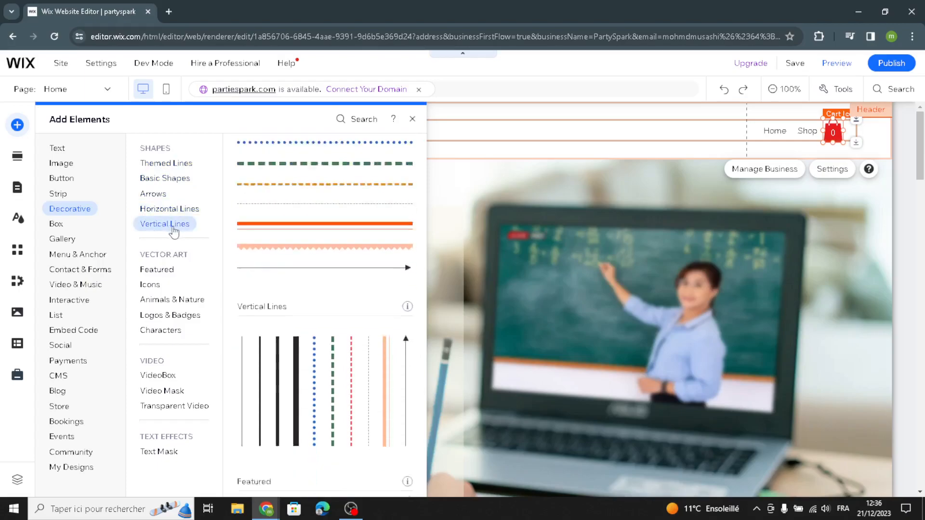
Look over the section templates and the site design options, closing them without changing anything
click(18, 155)
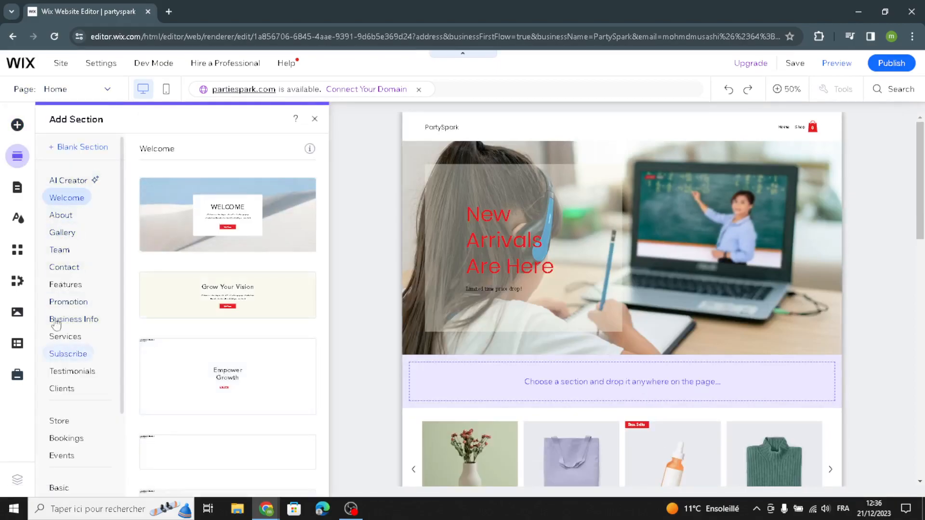
click(22, 224)
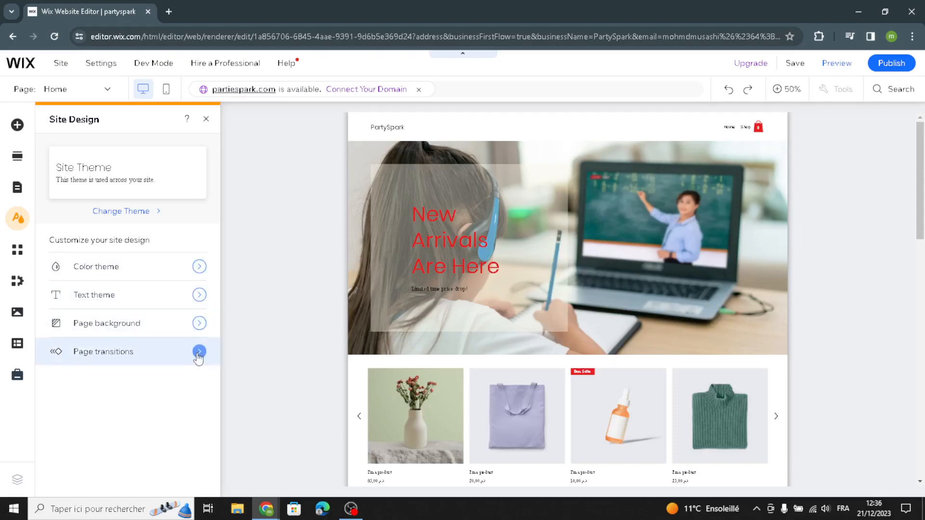
click(205, 123)
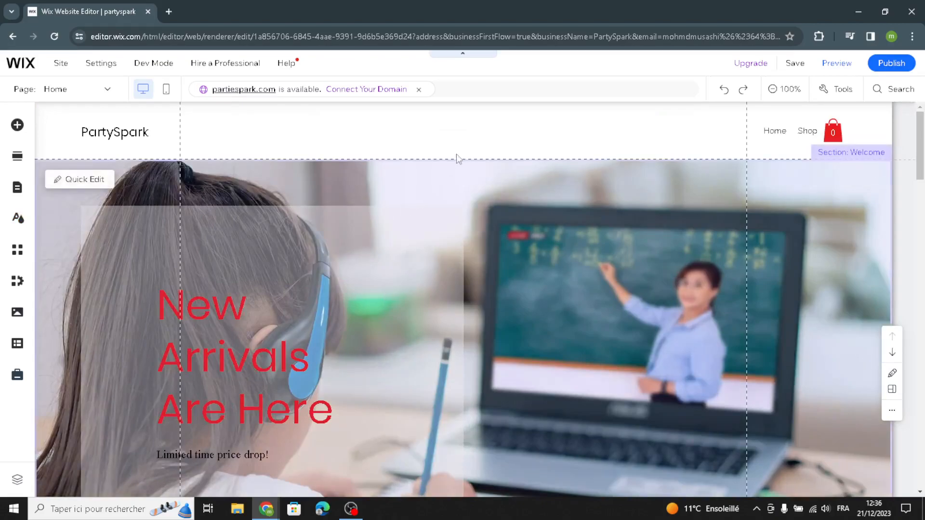
View the header's quick edit options, close them and look over the welcome section
click(84, 122)
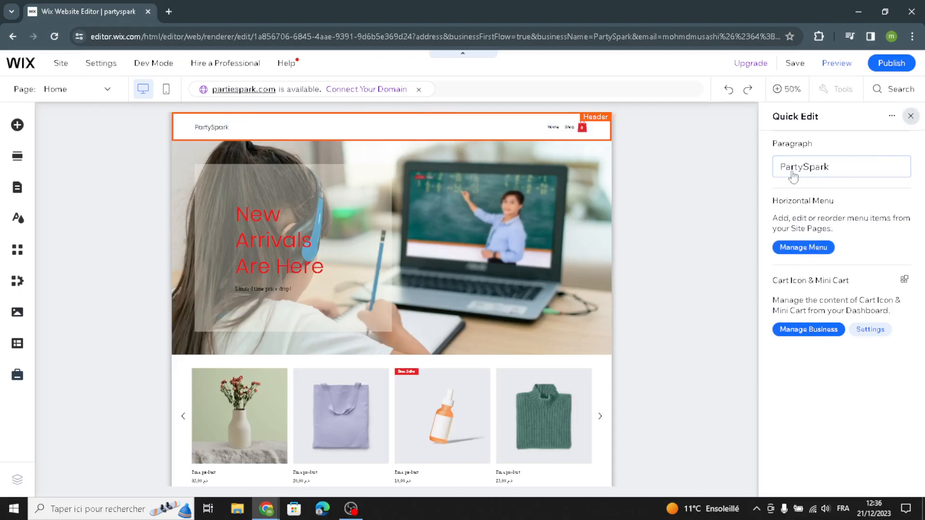
click(910, 116)
scroll(326, 309, down, 2)
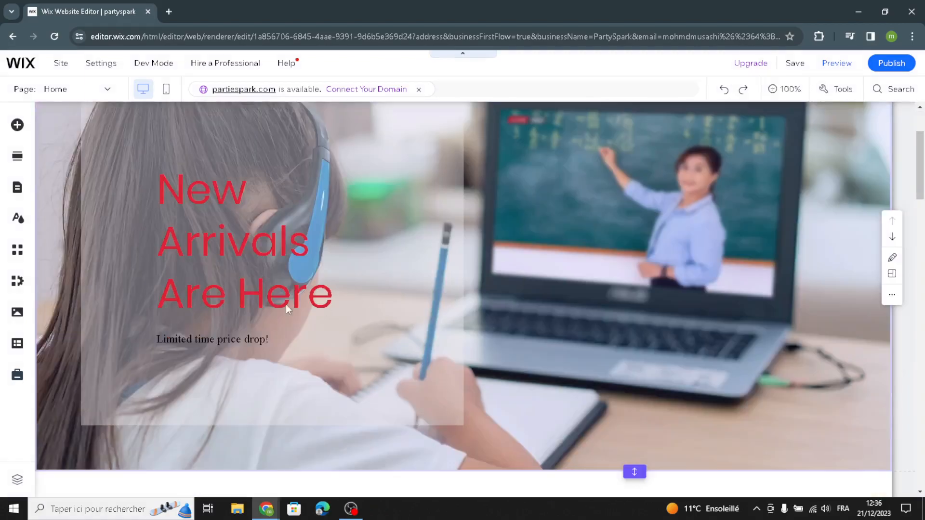
scroll(554, 305, up, 1)
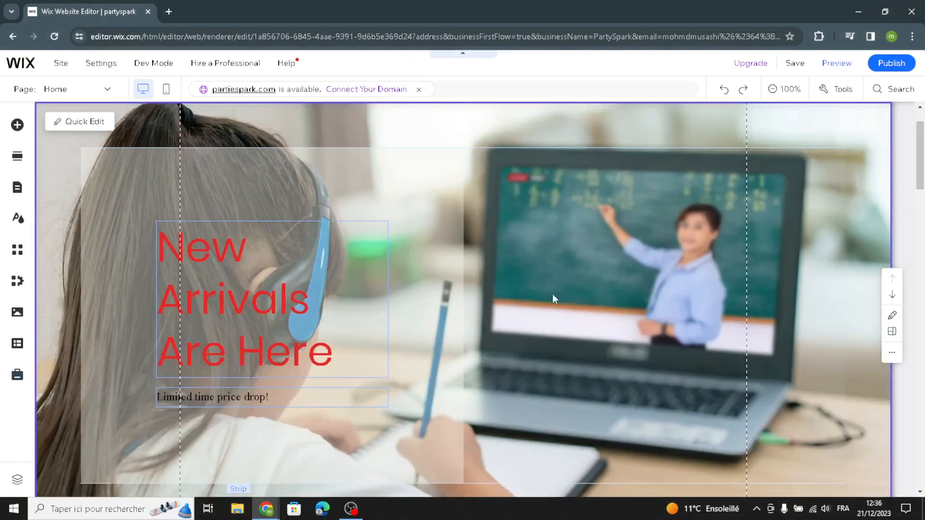
scroll(617, 245, up, 1)
scroll(615, 256, down, 2)
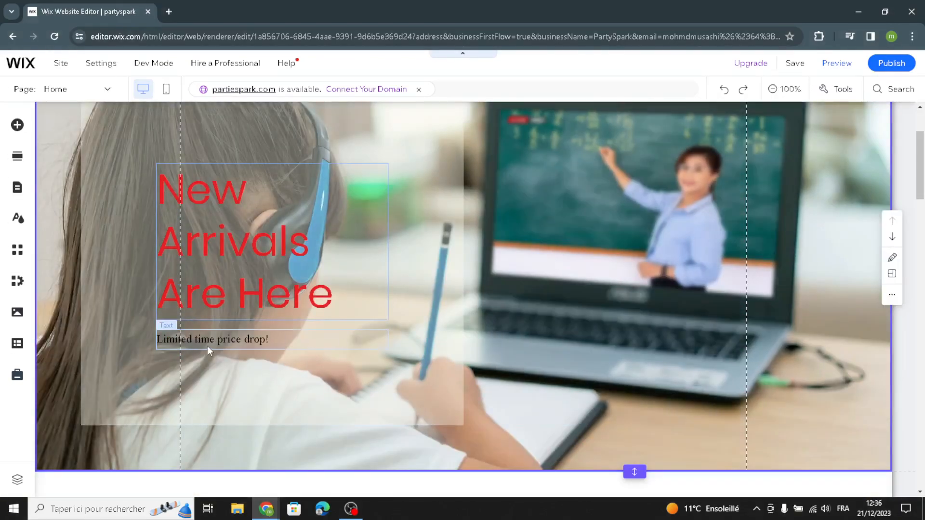
Replace the welcome section's "Limited time price drop!" text with AI-generated text based on the suggested Welcome section prompt
click(210, 346)
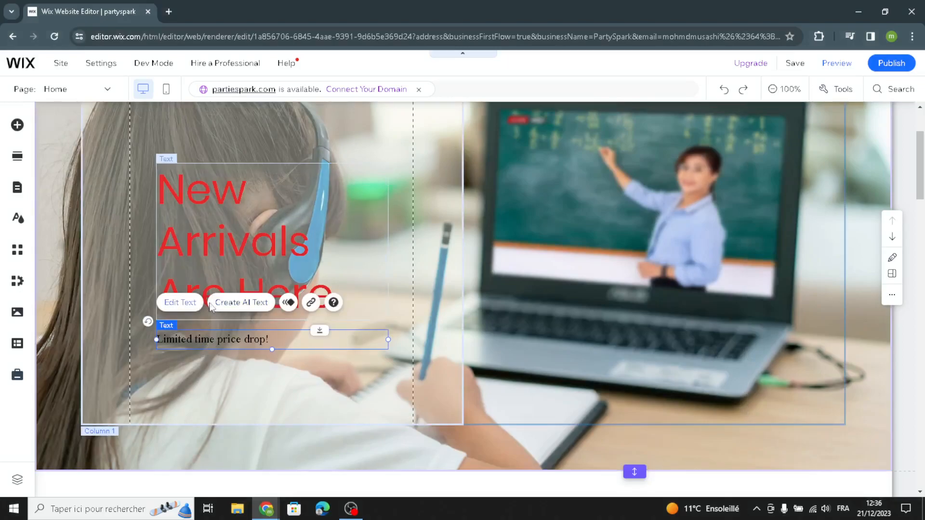
click(225, 304)
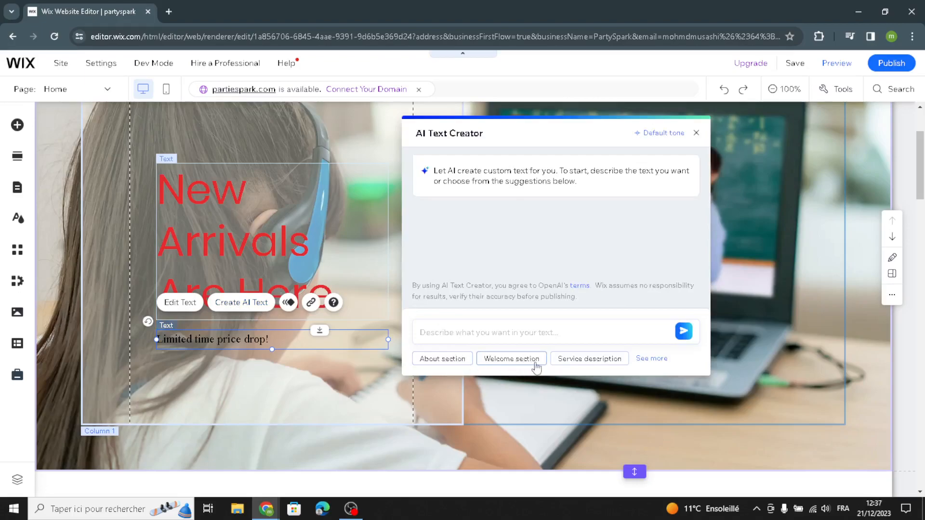
click(533, 364)
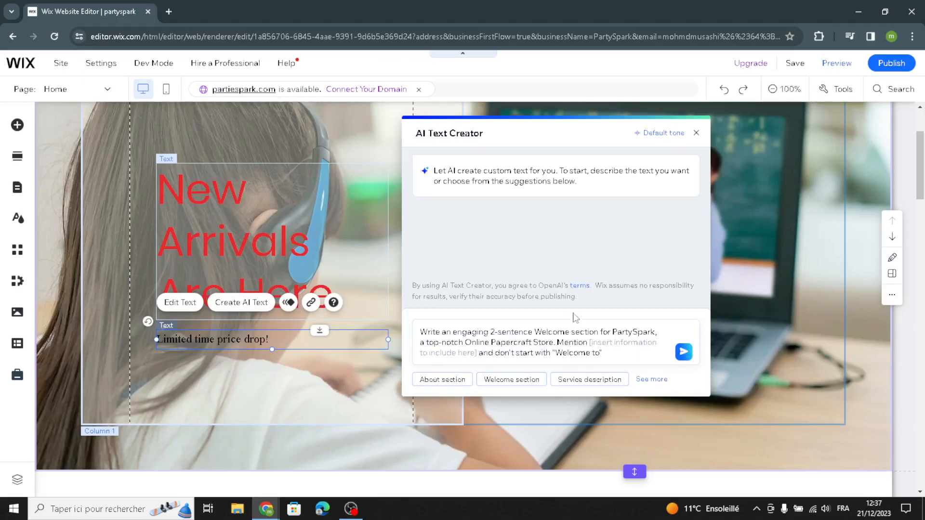
click(684, 352)
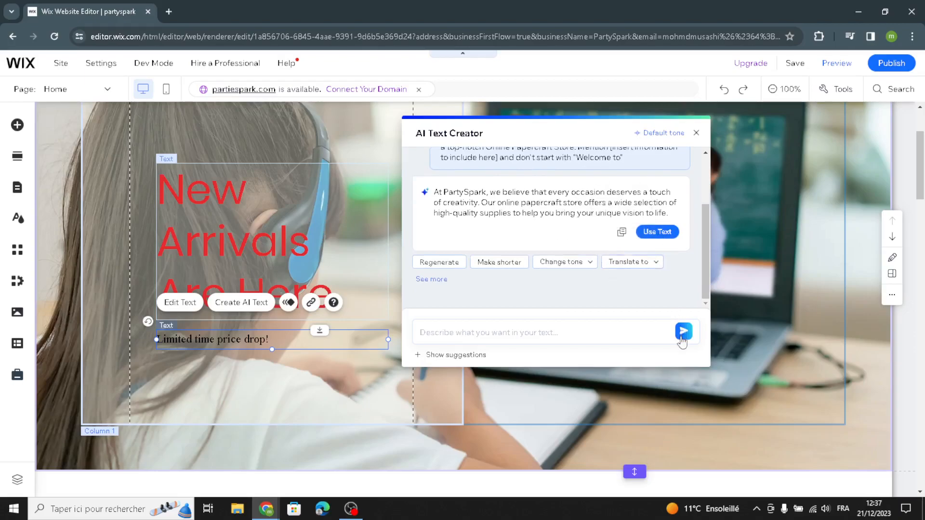
click(660, 233)
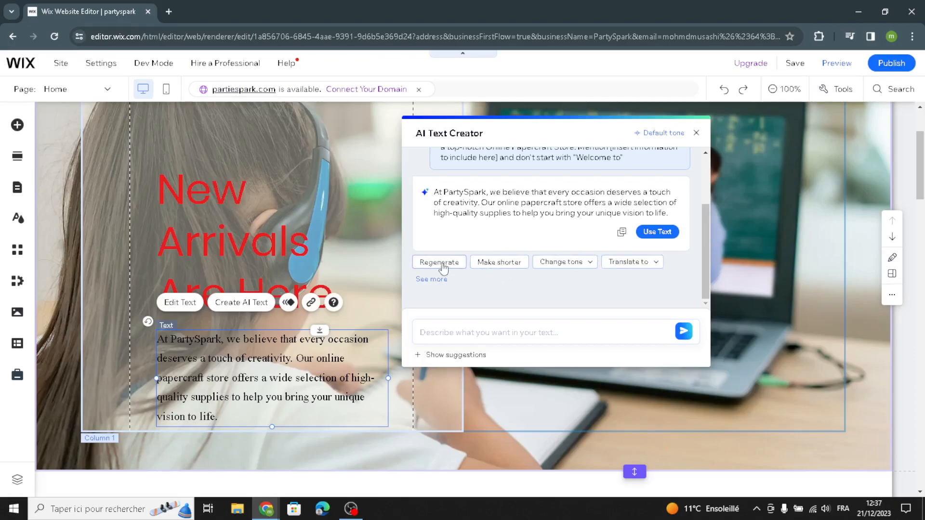
click(695, 133)
Select the welcome strip to view its background options, and look down to the Products section
scroll(798, 291, up, 1)
click(866, 210)
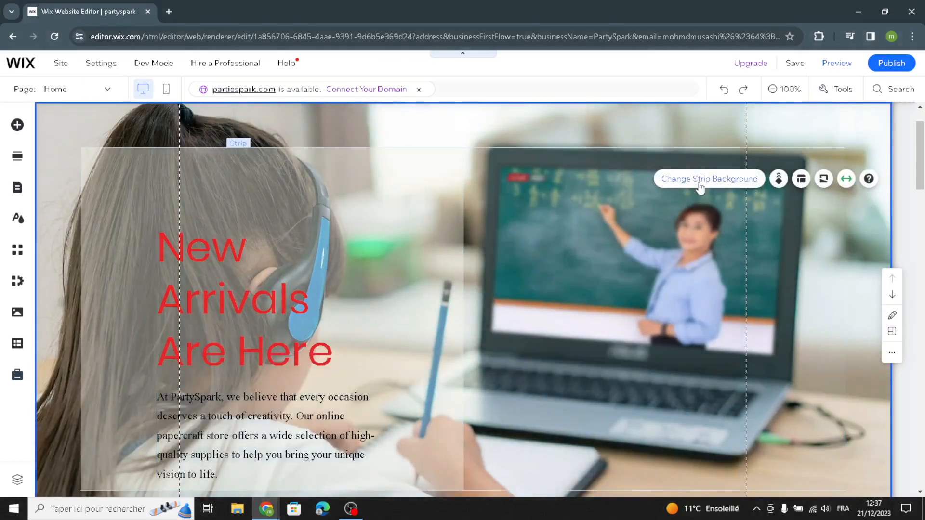
scroll(400, 166, up, 1)
scroll(646, 295, down, 3)
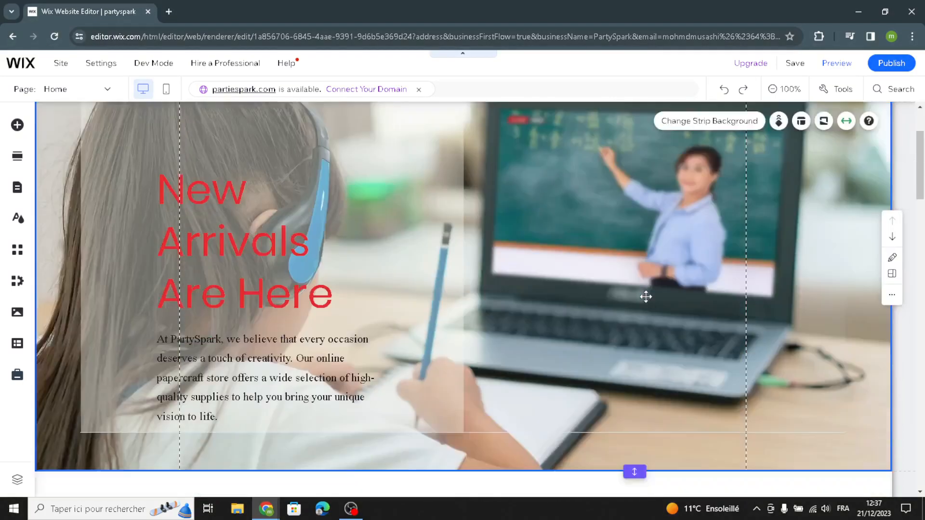
scroll(686, 223, down, 5)
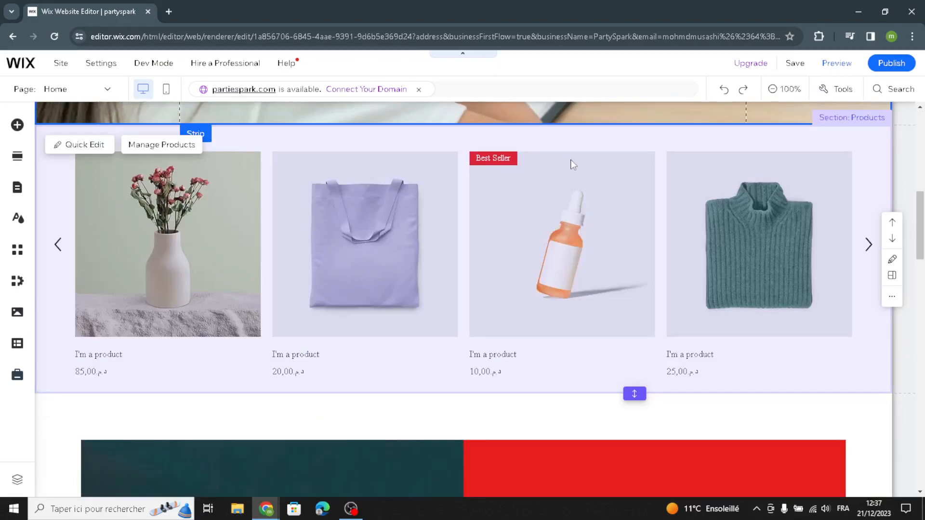
Open product management from the homepage's Products section and bring up the form for a new physical product
click(149, 145)
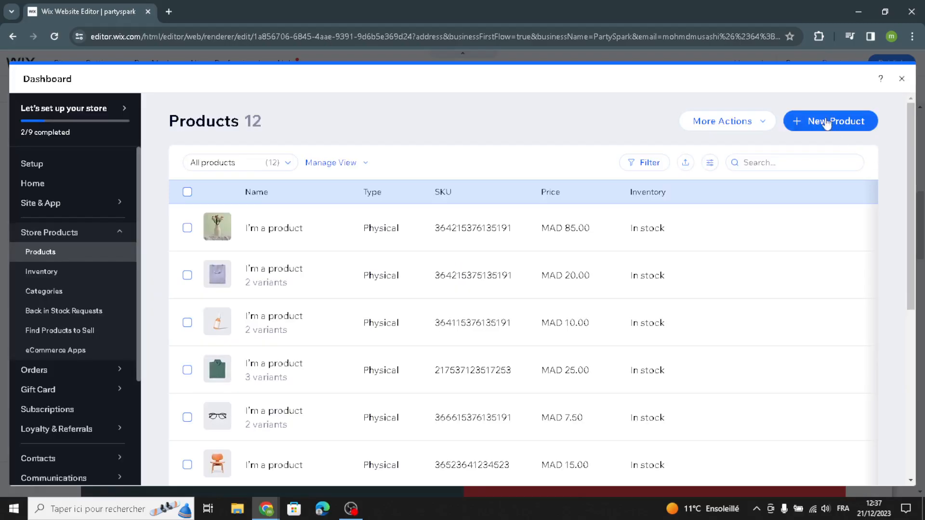
click(833, 124)
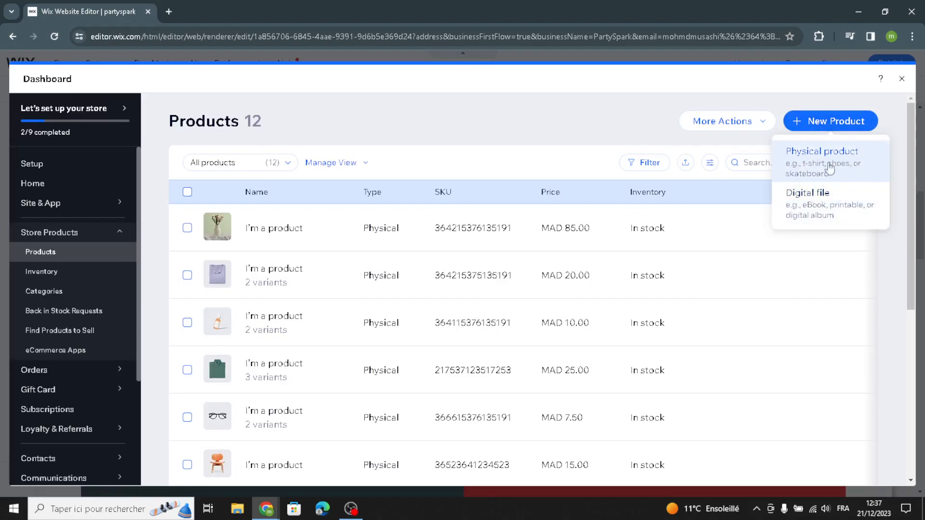
click(835, 166)
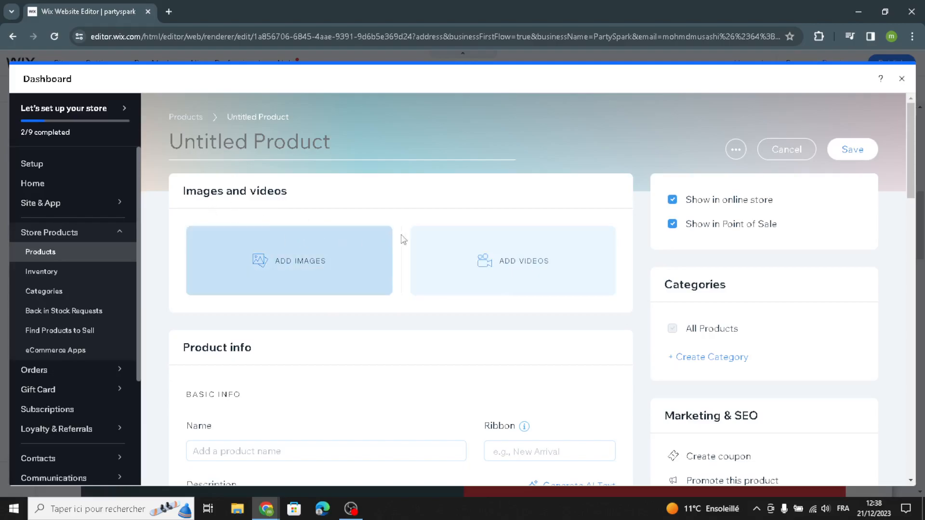
Examine the new product's info, pricing, on-sale discount, options, inventory and shipping fields, and close the dashboard without saving
scroll(431, 326, down, 2)
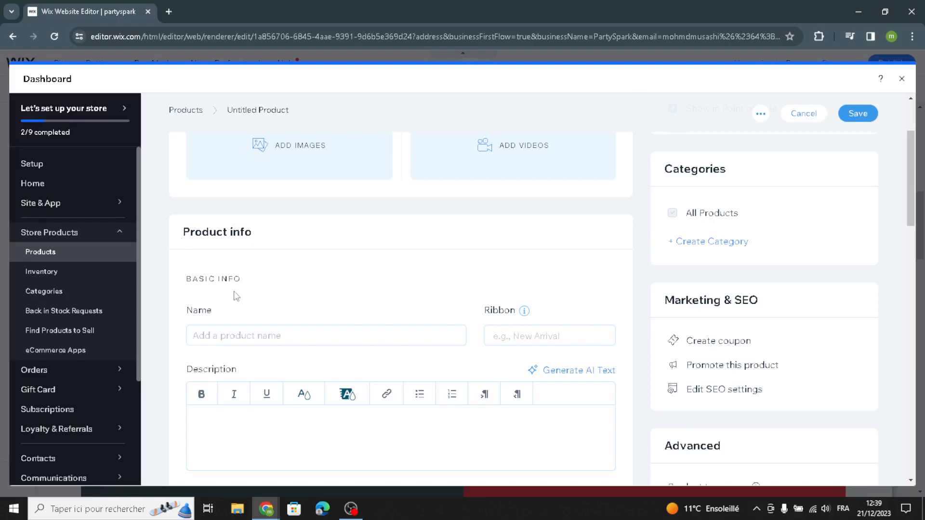
scroll(256, 364, down, 5)
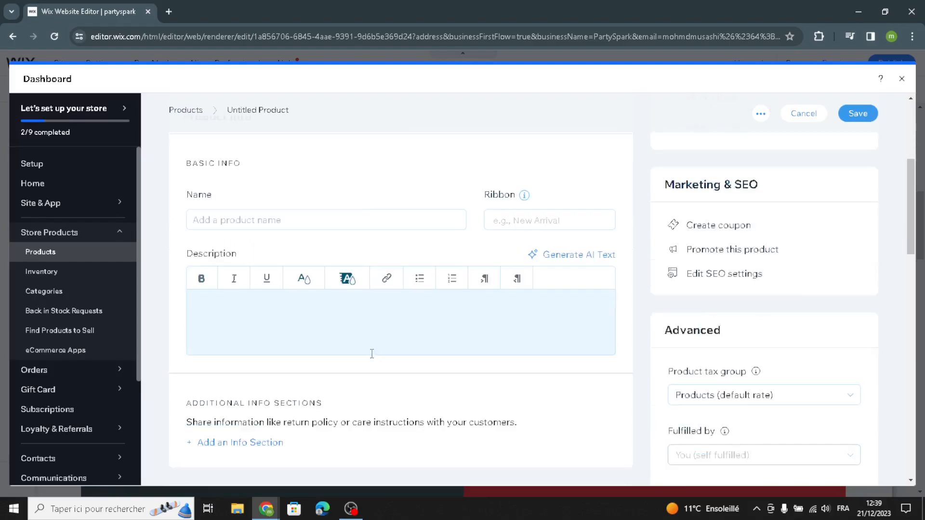
scroll(349, 371, down, 2)
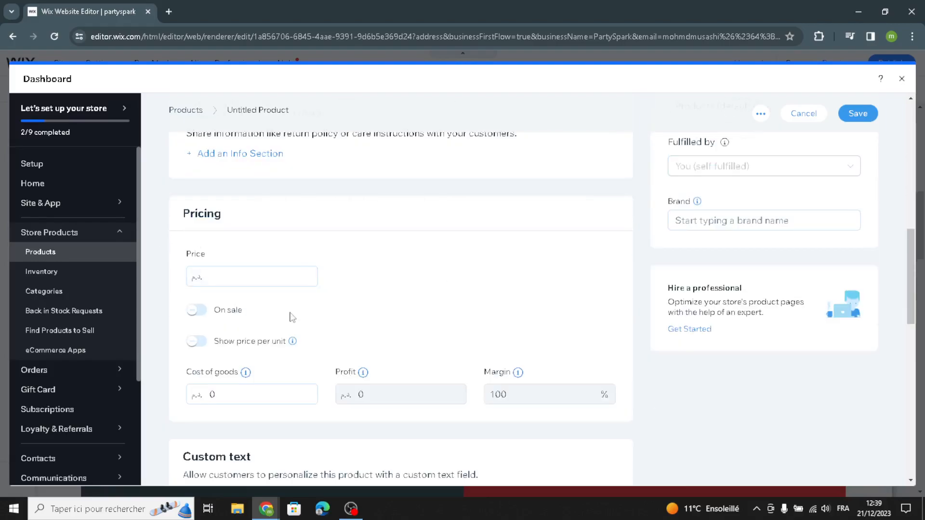
click(197, 311)
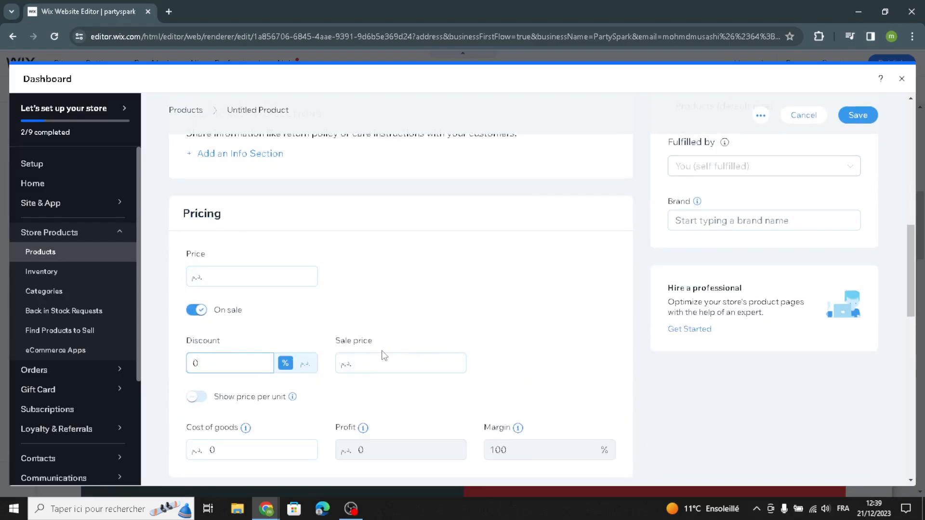
scroll(384, 355, down, 10)
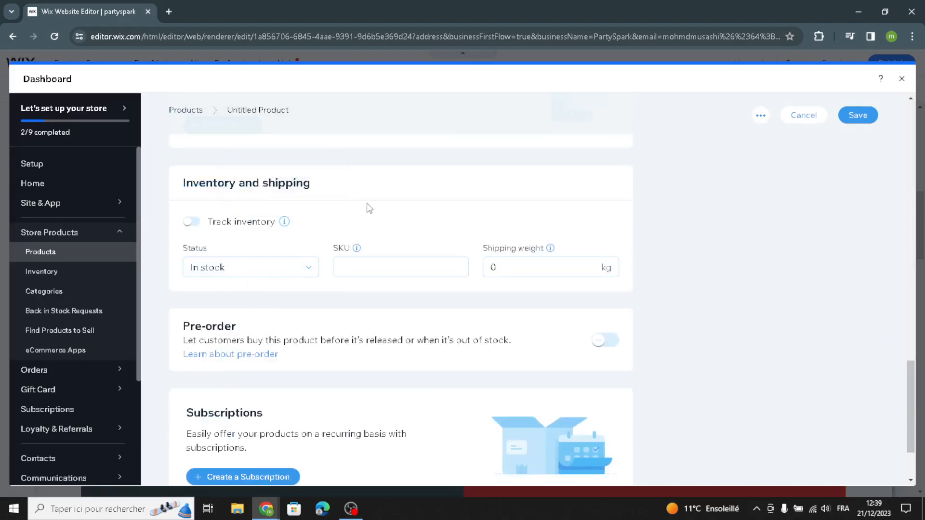
scroll(369, 208, down, 2)
scroll(871, 206, up, 5)
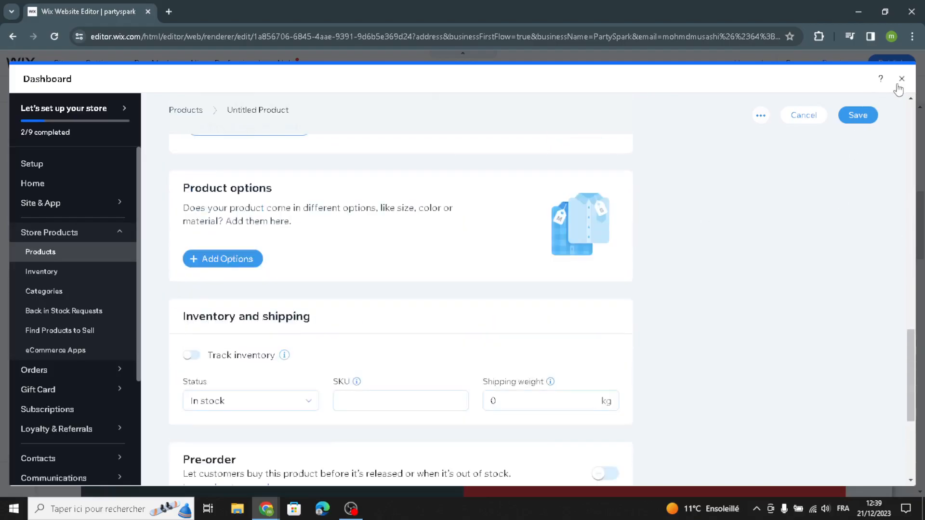
click(901, 79)
Review the homepage's About section and select the paragraph below the "PartySpark: The Essentials" heading
scroll(632, 326, down, 5)
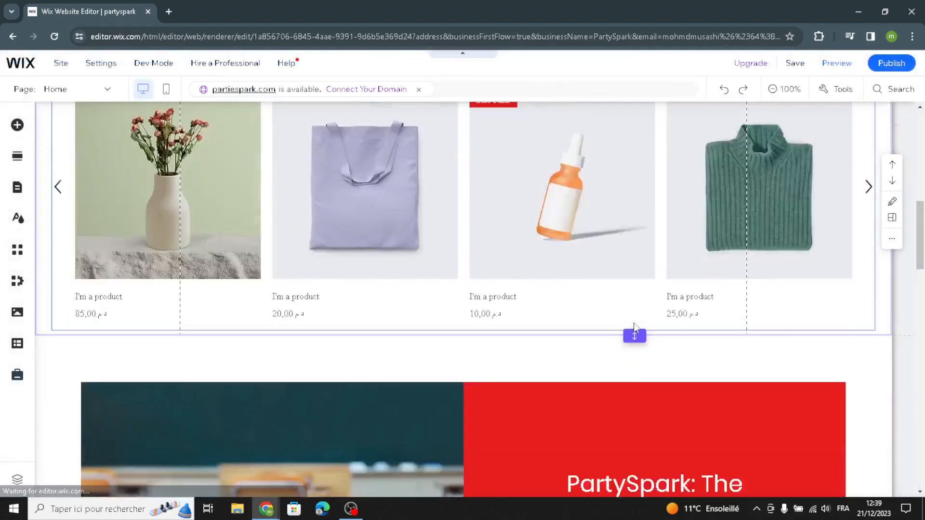
scroll(594, 299, down, 5)
scroll(672, 270, up, 4)
scroll(672, 276, up, 3)
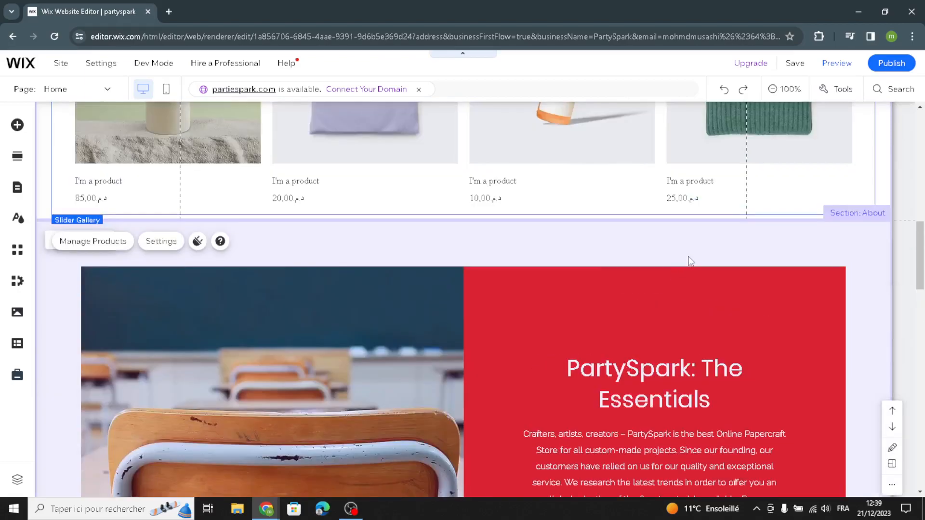
scroll(771, 344, down, 8)
scroll(832, 361, up, 4)
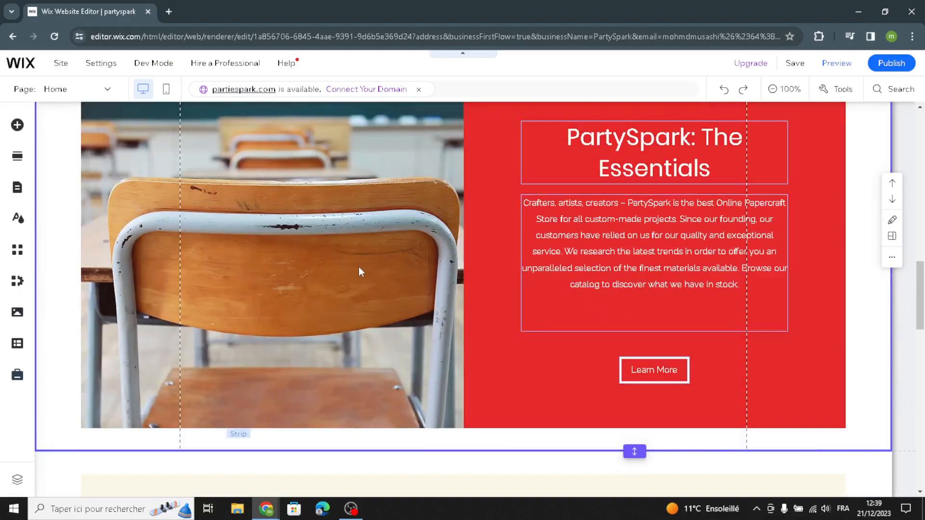
scroll(359, 266, up, 1)
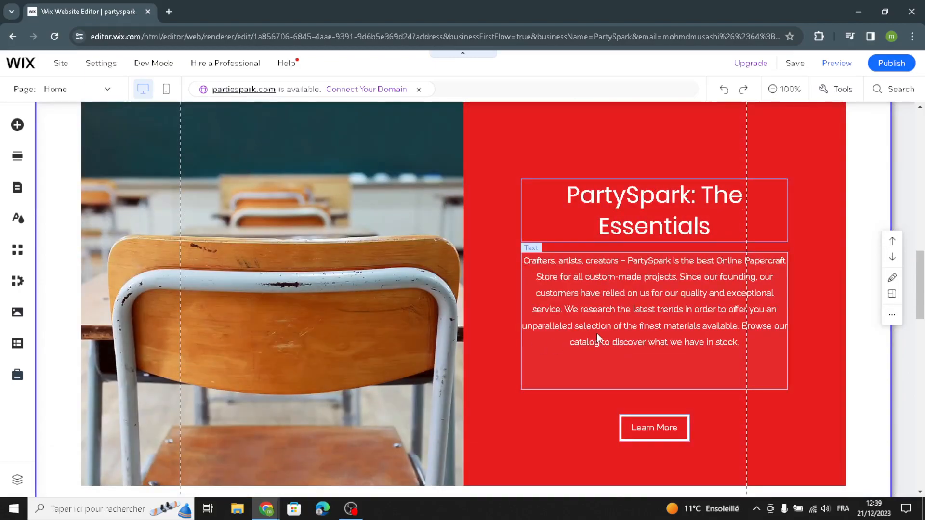
click(596, 334)
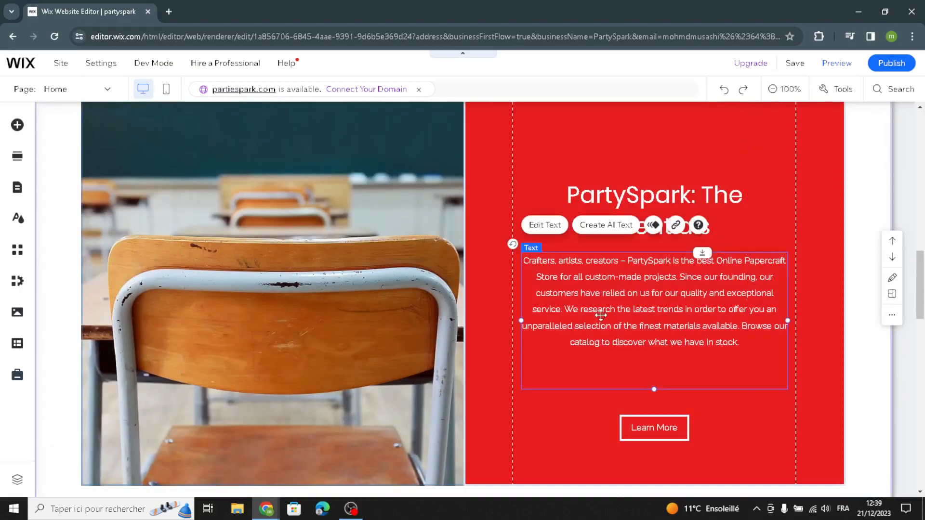